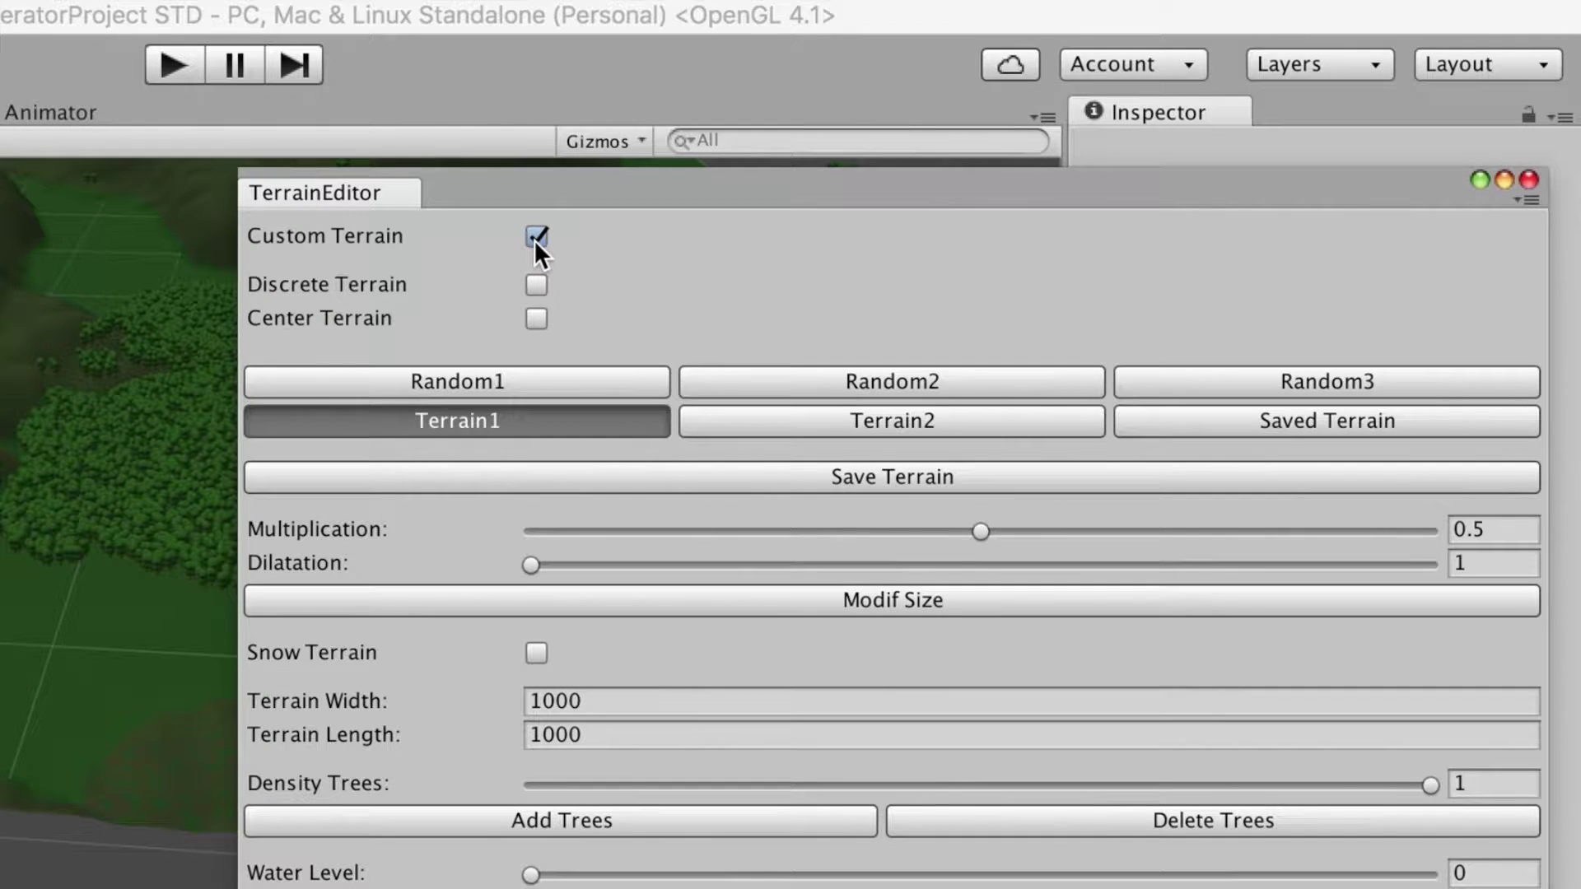
# Step: Choose the Random1 terrain type and add trees to the terrain
pyautogui.click(561, 379)
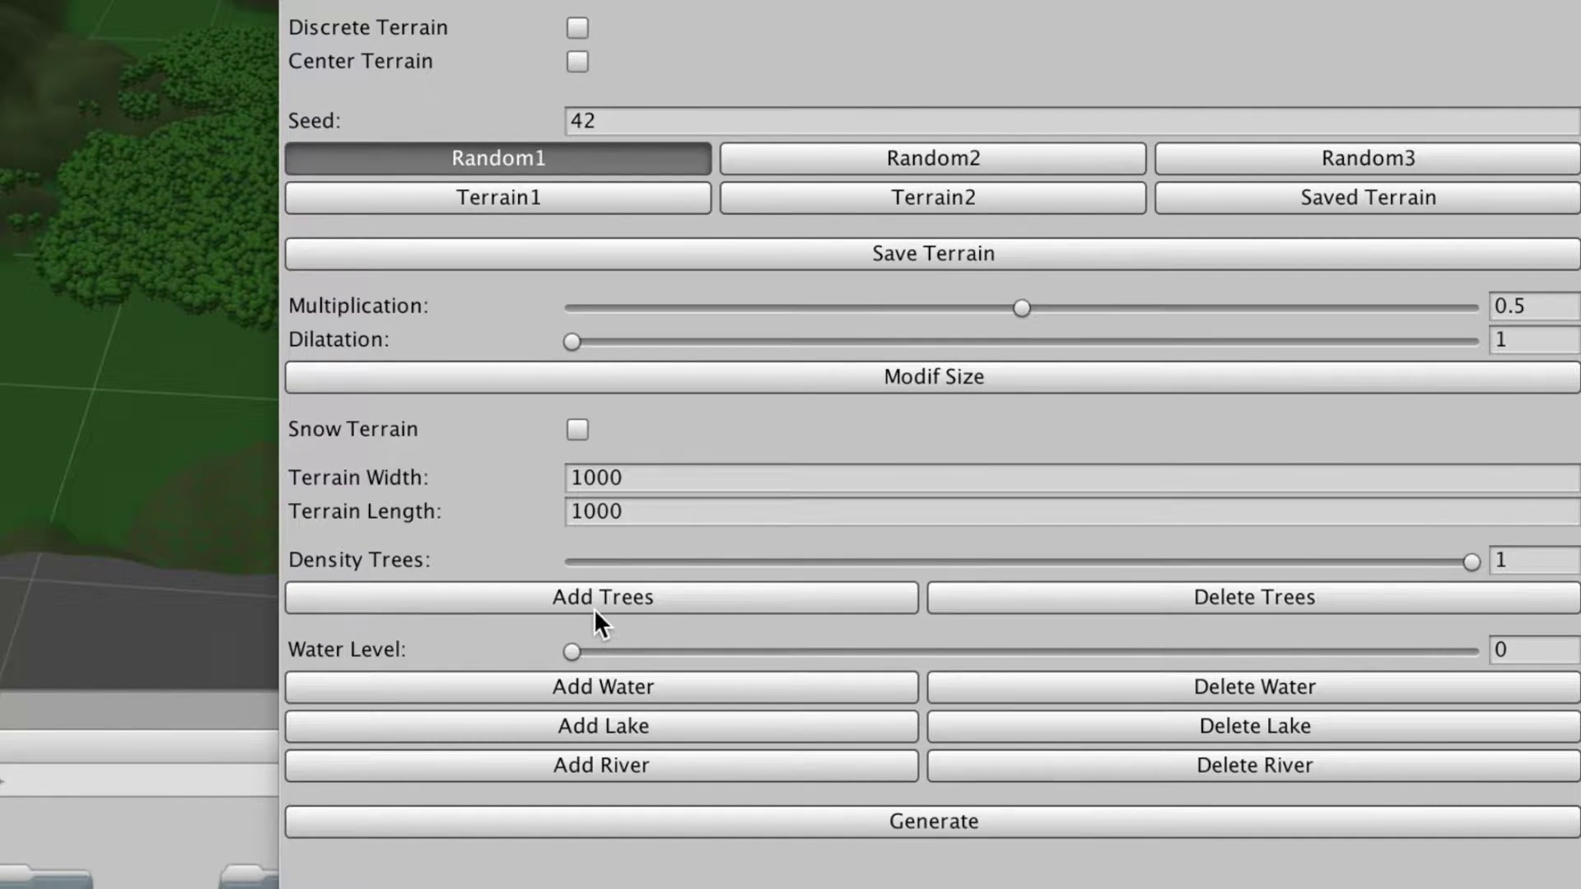
pyautogui.click(595, 601)
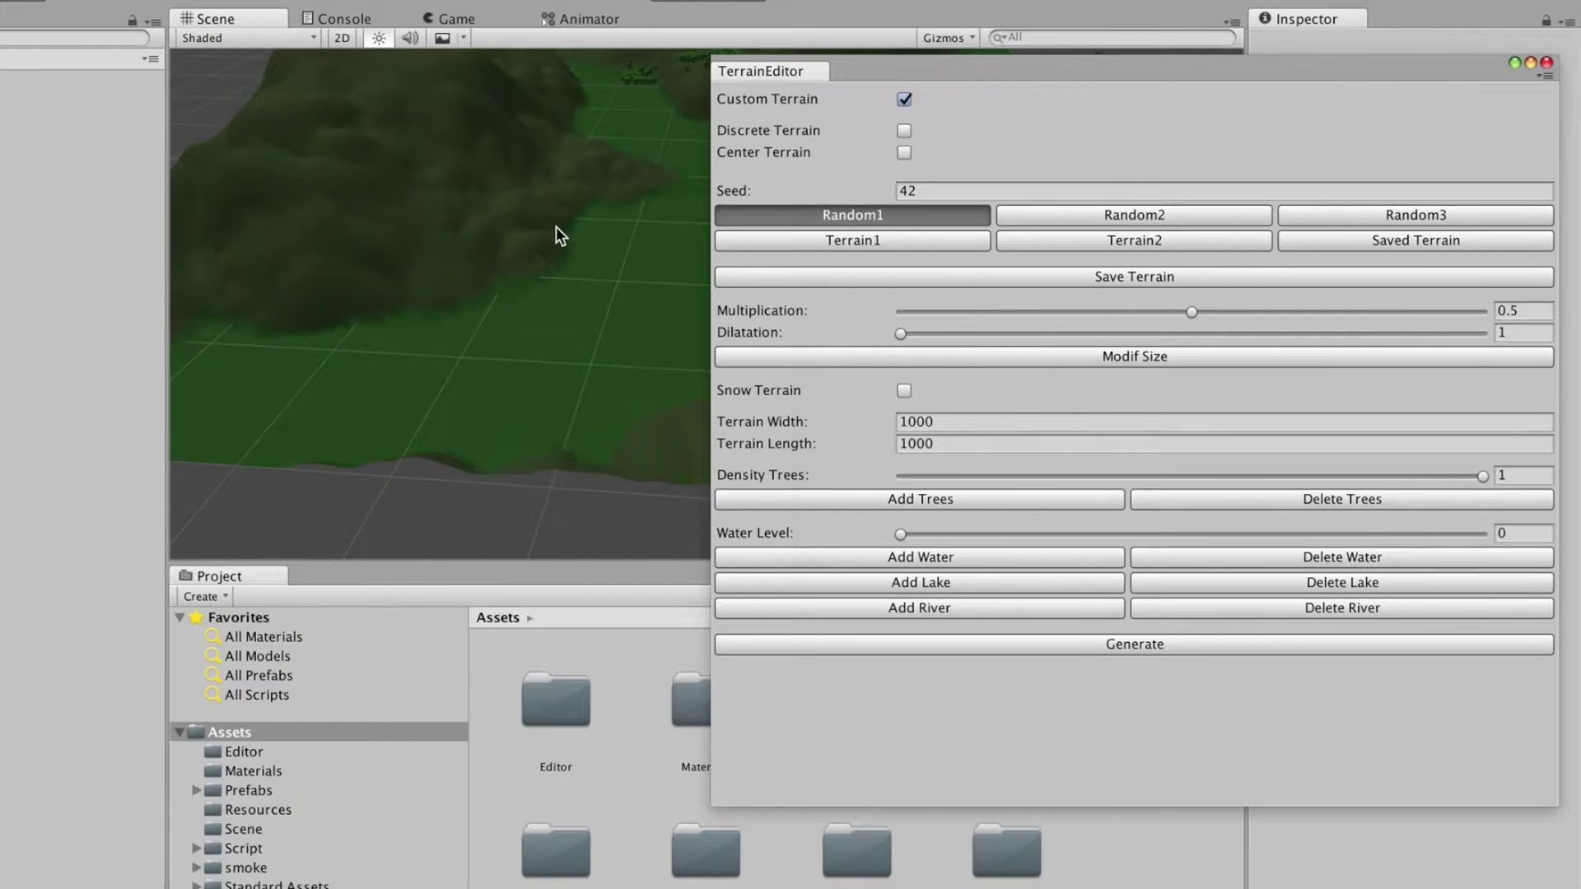
pyautogui.click(483, 219)
pyautogui.keyDown('alt'); pyautogui.moveTo(483, 219); pyautogui.dragTo(589, 149); pyautogui.keyUp('alt')
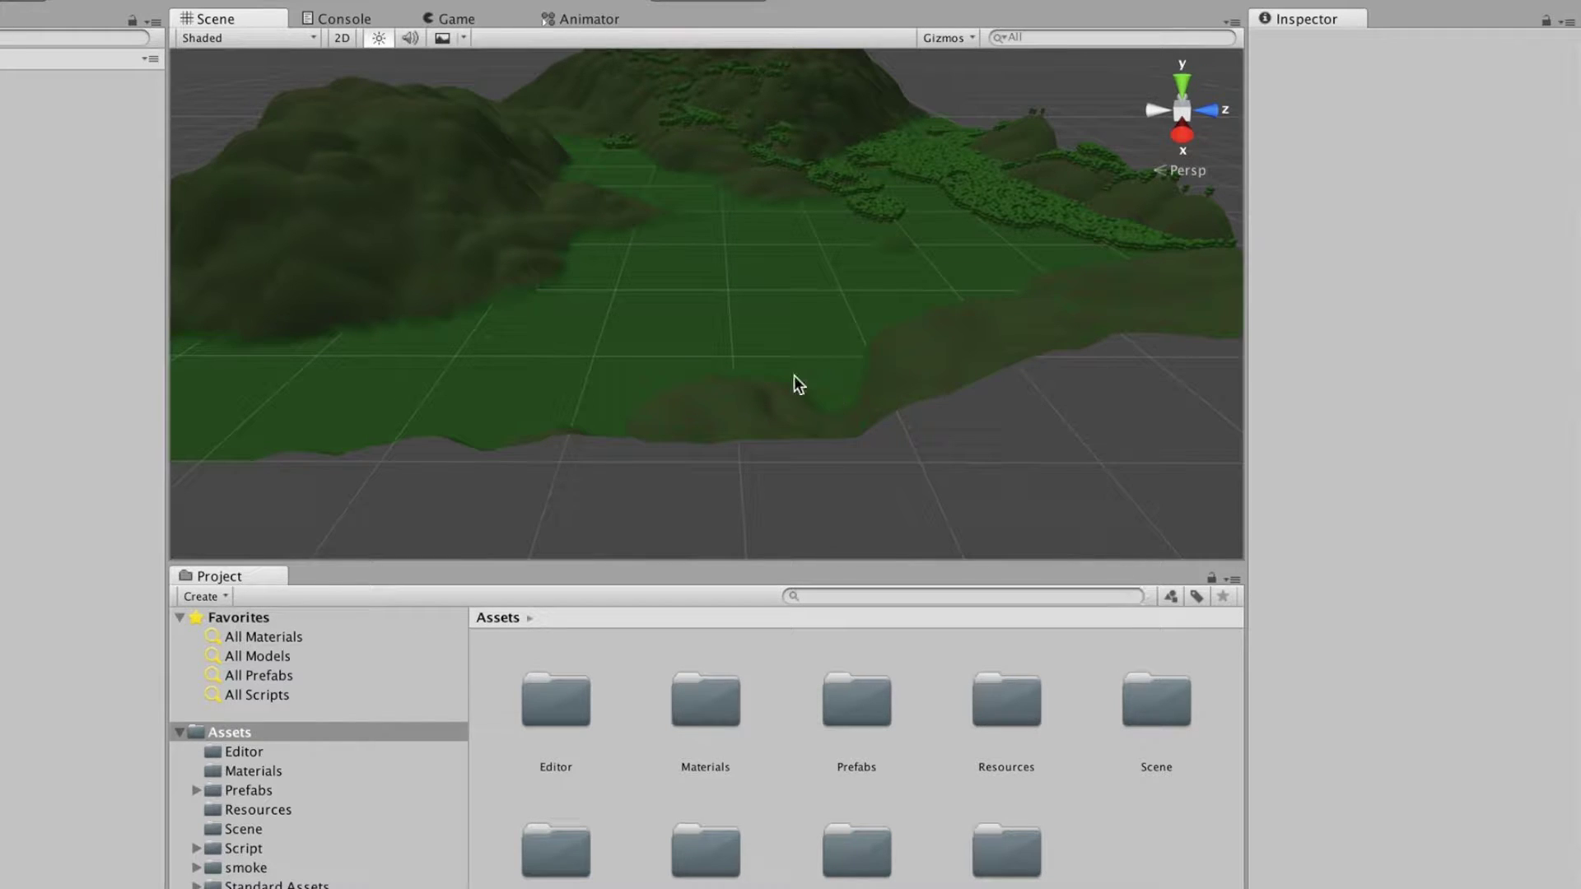
# Step: Move the TerrainEditor window clear of the scene and examine the dense forest on the selected terrain up close
pyautogui.press('super+grave')
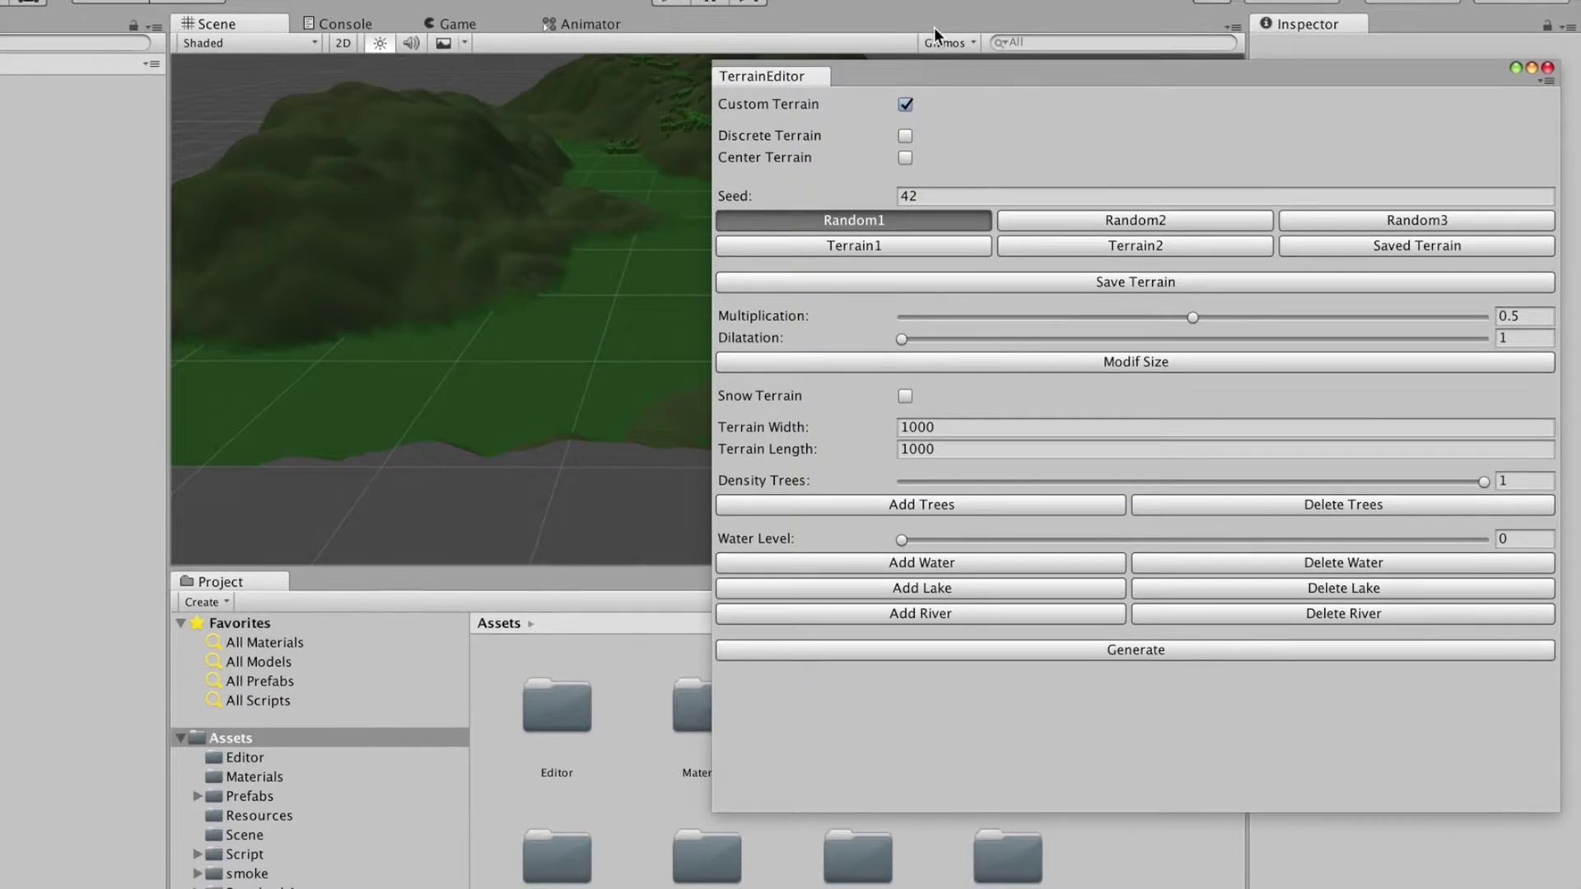
pyautogui.moveTo(922, 72); pyautogui.dragTo(858, 466)
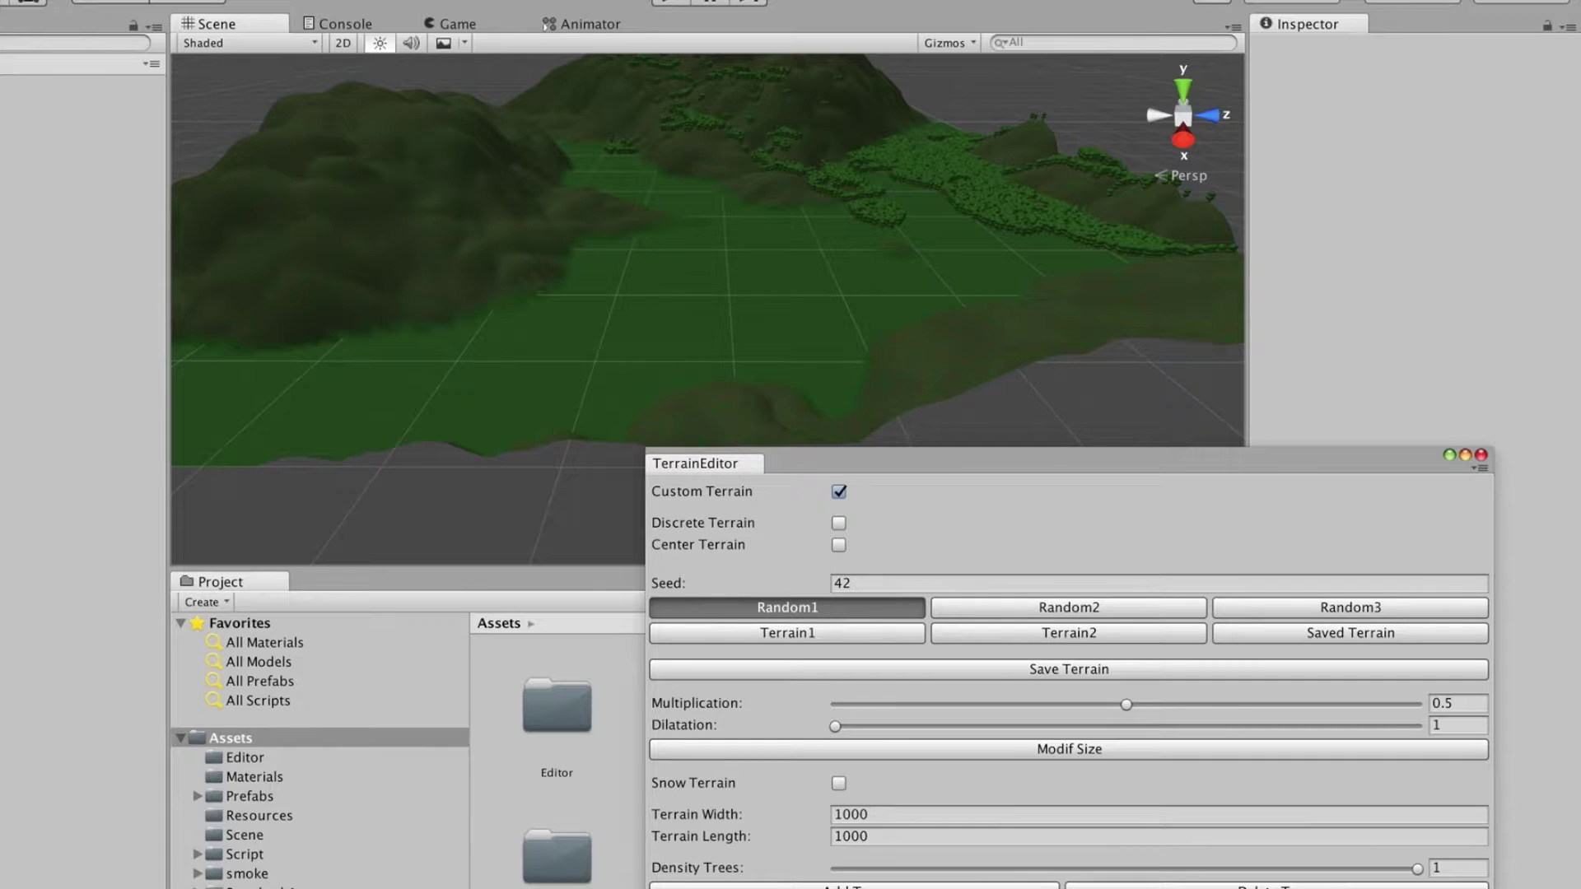
pyautogui.click(927, 158)
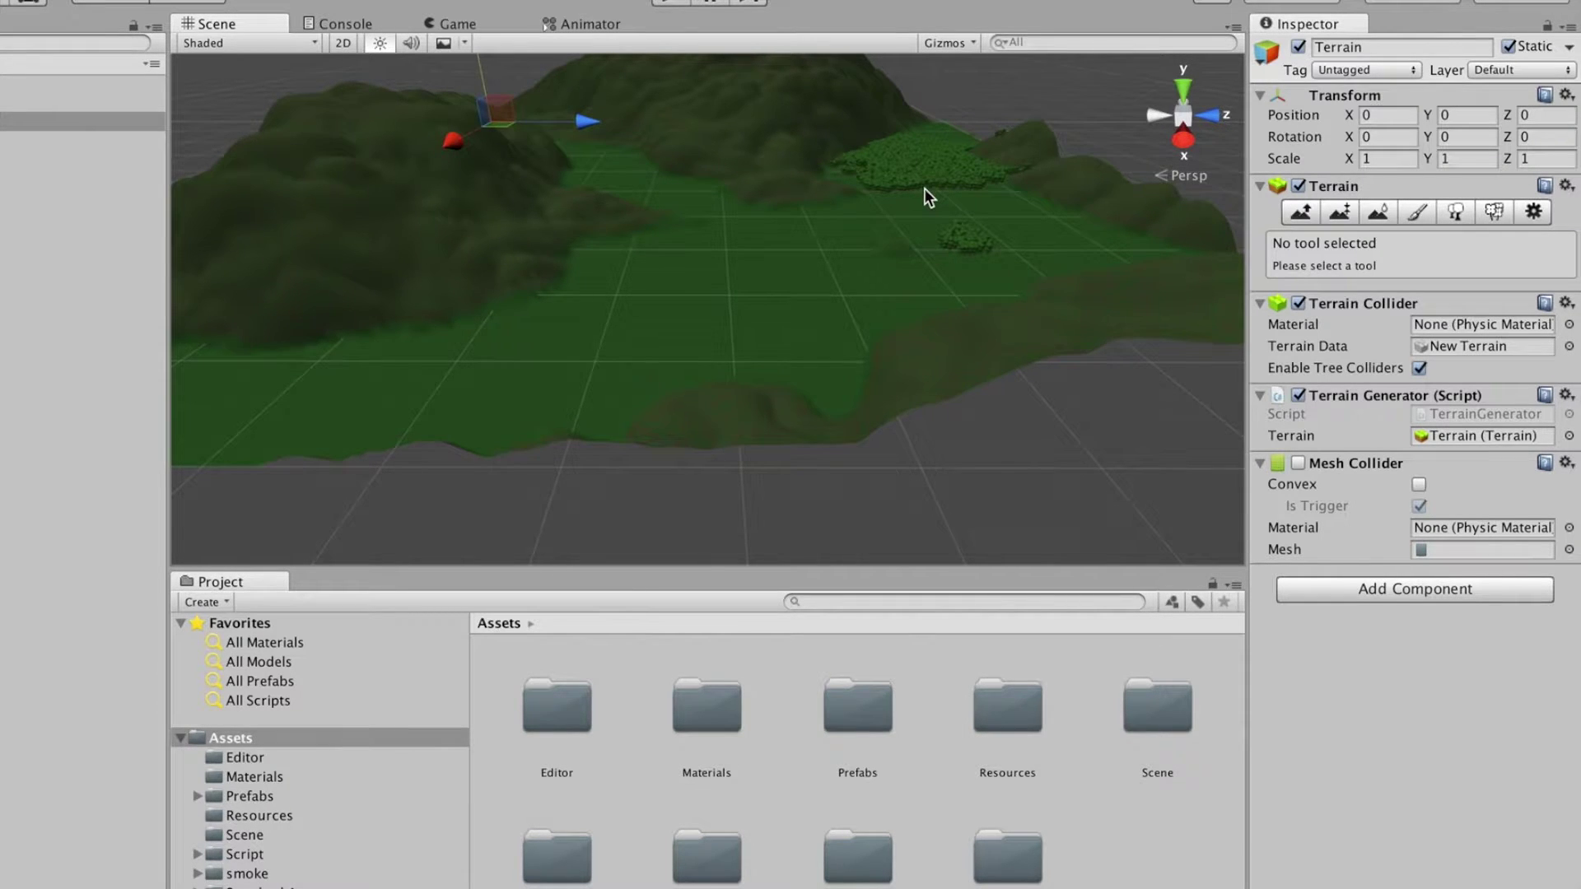
pyautogui.scroll(5, 924, 188)
pyautogui.moveTo(924, 188); pyautogui.dragTo(1051, 155, button='right')
pyautogui.scroll(5, 910, 186)
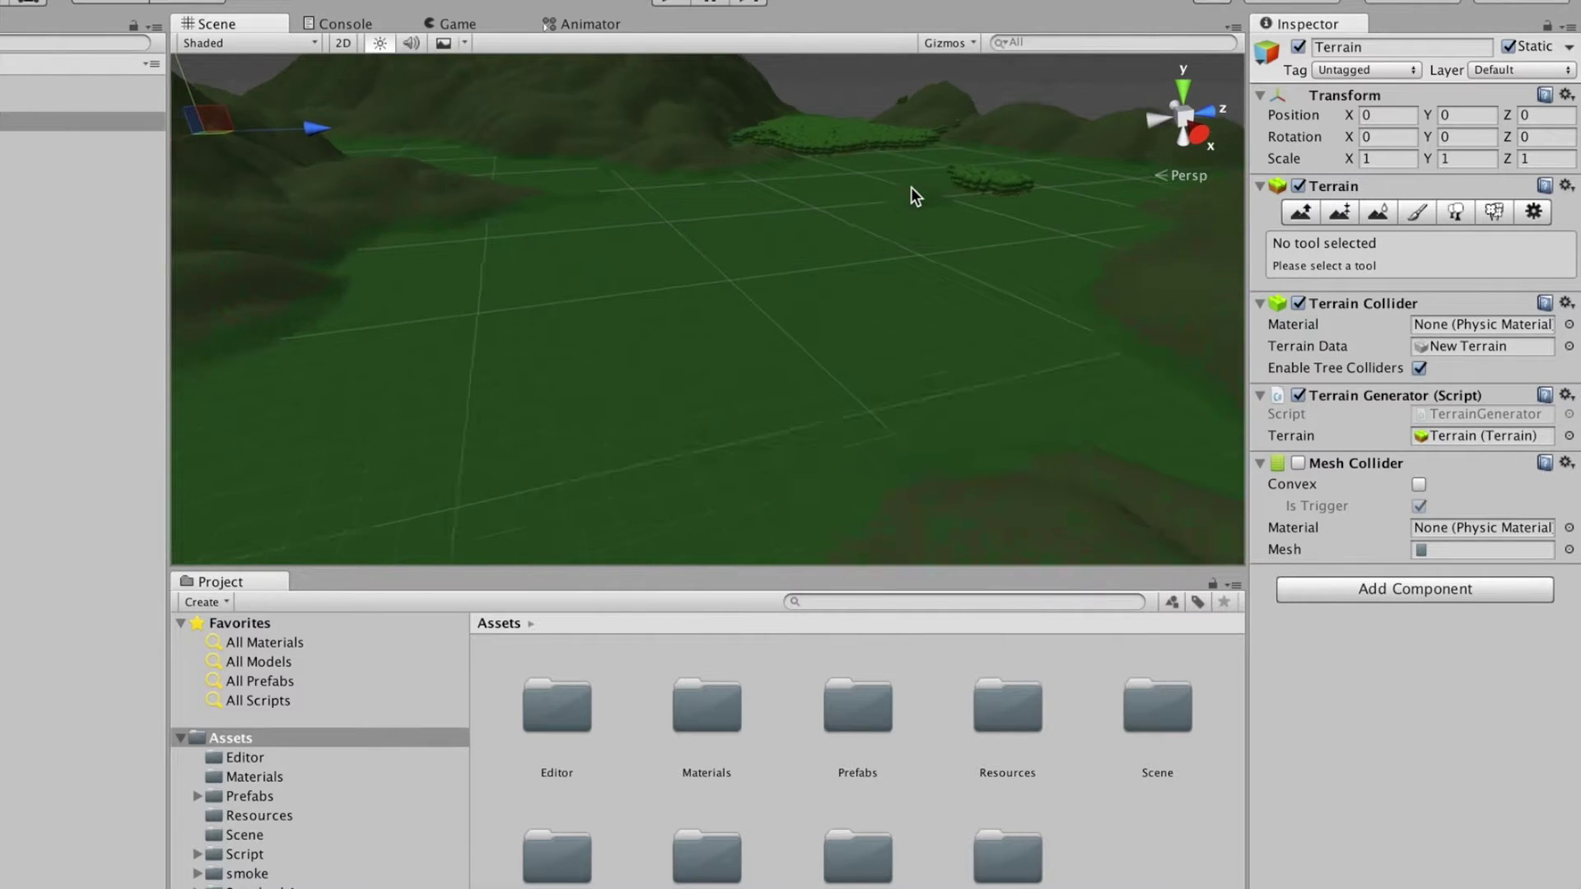
pyautogui.moveTo(911, 184); pyautogui.dragTo(858, 289, button='right')
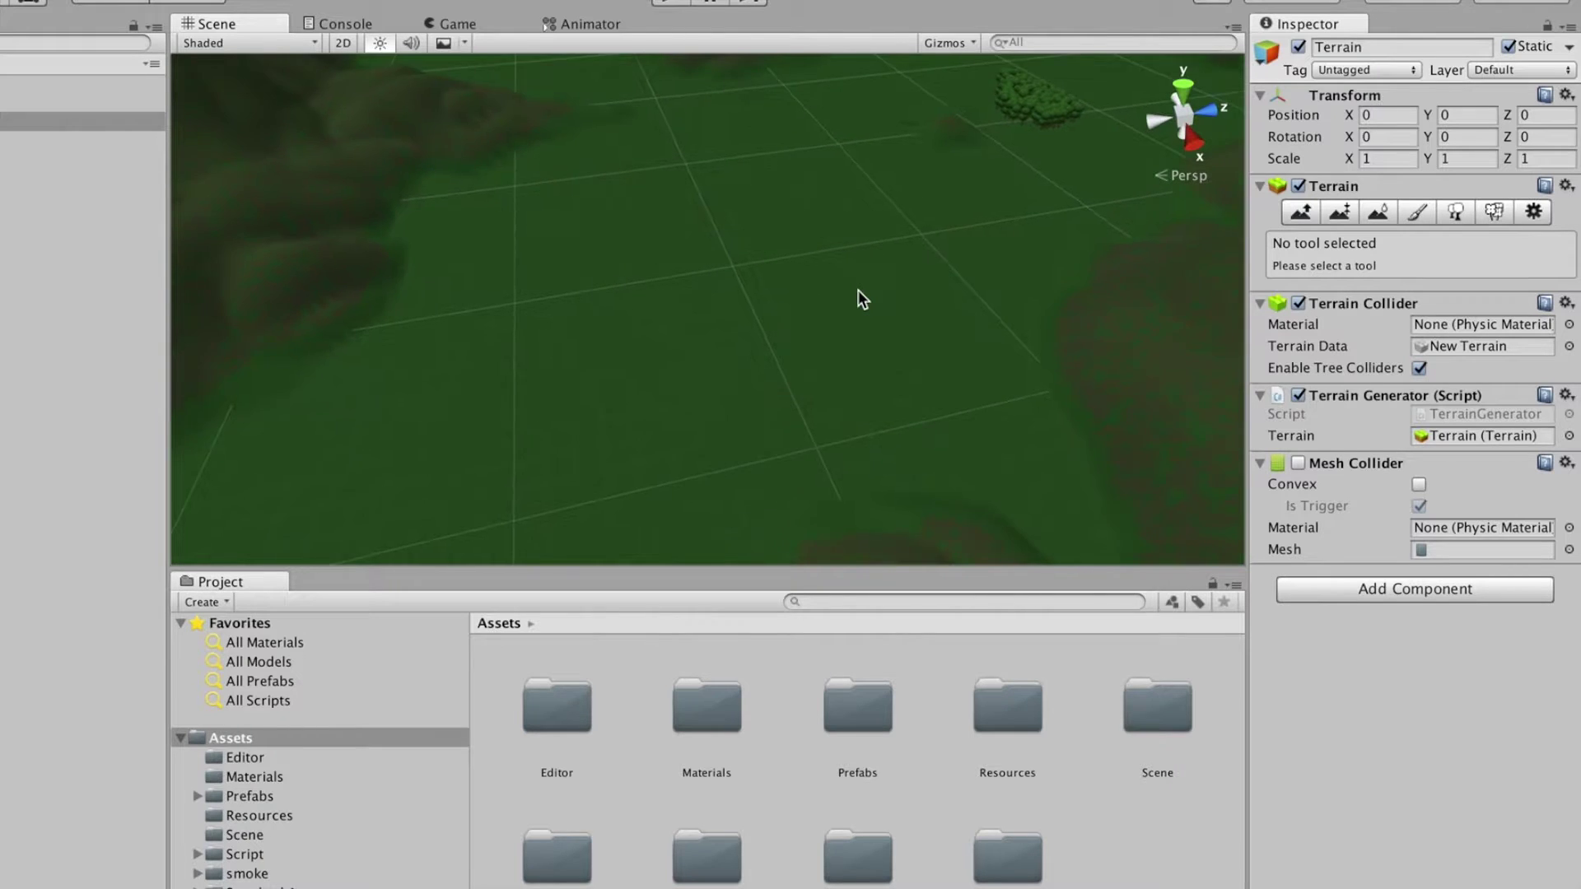
pyautogui.scroll(-3, 858, 289)
pyautogui.keyDown('alt'); pyautogui.moveTo(899, 175); pyautogui.dragTo(637, 432); pyautogui.keyUp('alt')
pyautogui.keyDown('alt'); pyautogui.moveTo(1074, 310); pyautogui.dragTo(614, 328); pyautogui.keyUp('alt')
pyautogui.keyDown('alt'); pyautogui.moveTo(634, 384); pyautogui.dragTo(537, 185); pyautogui.keyUp('alt')
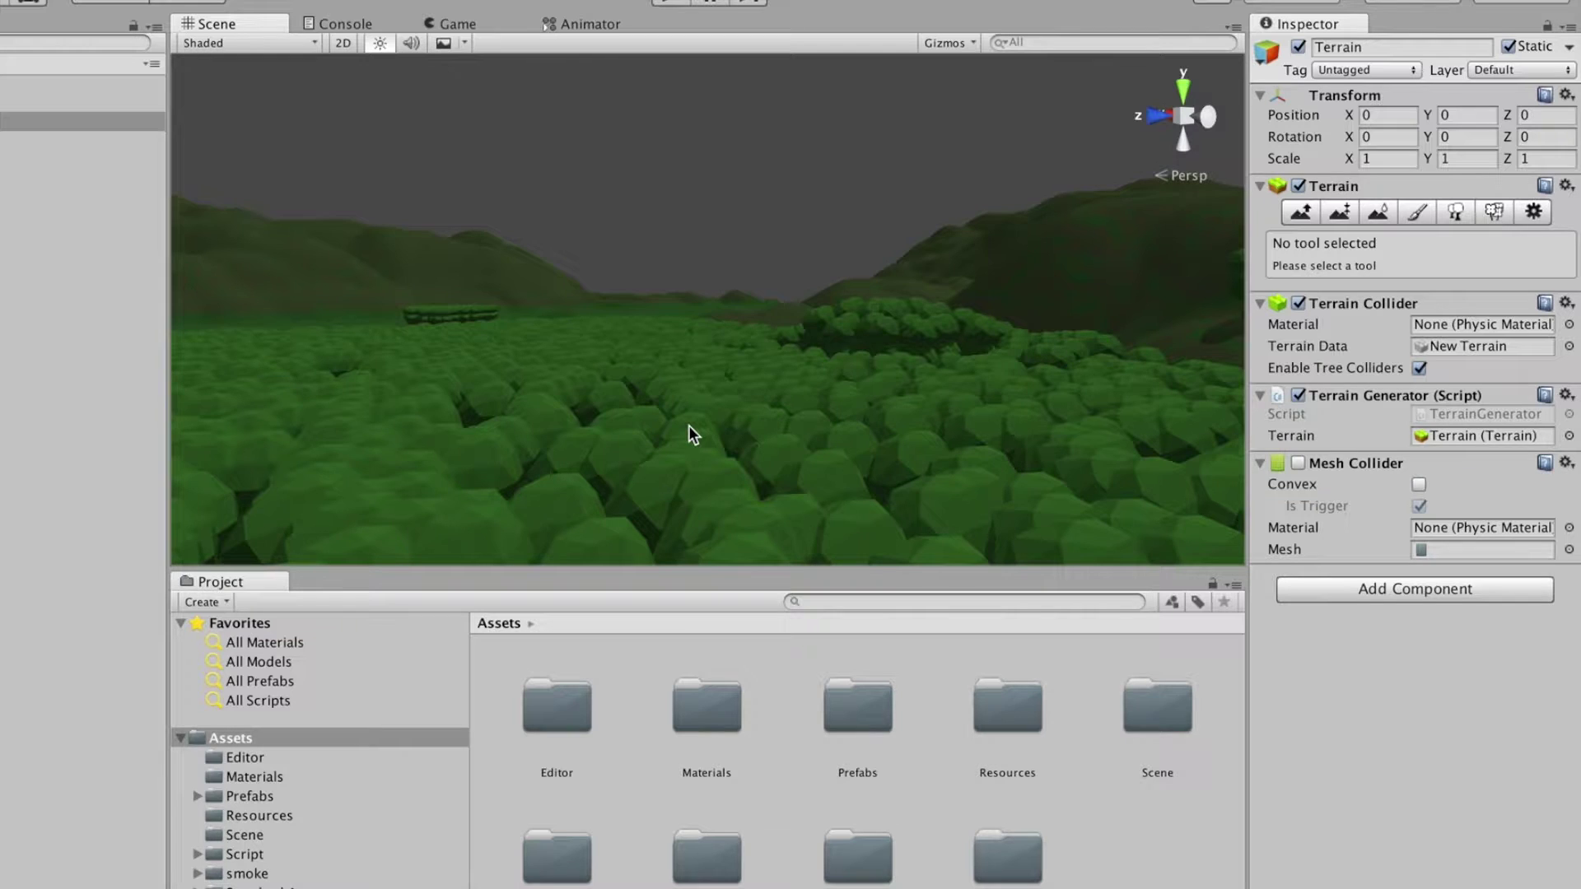
# Step: Set the tree density to 0.1 and add the trees again
pyautogui.press('super+grave')
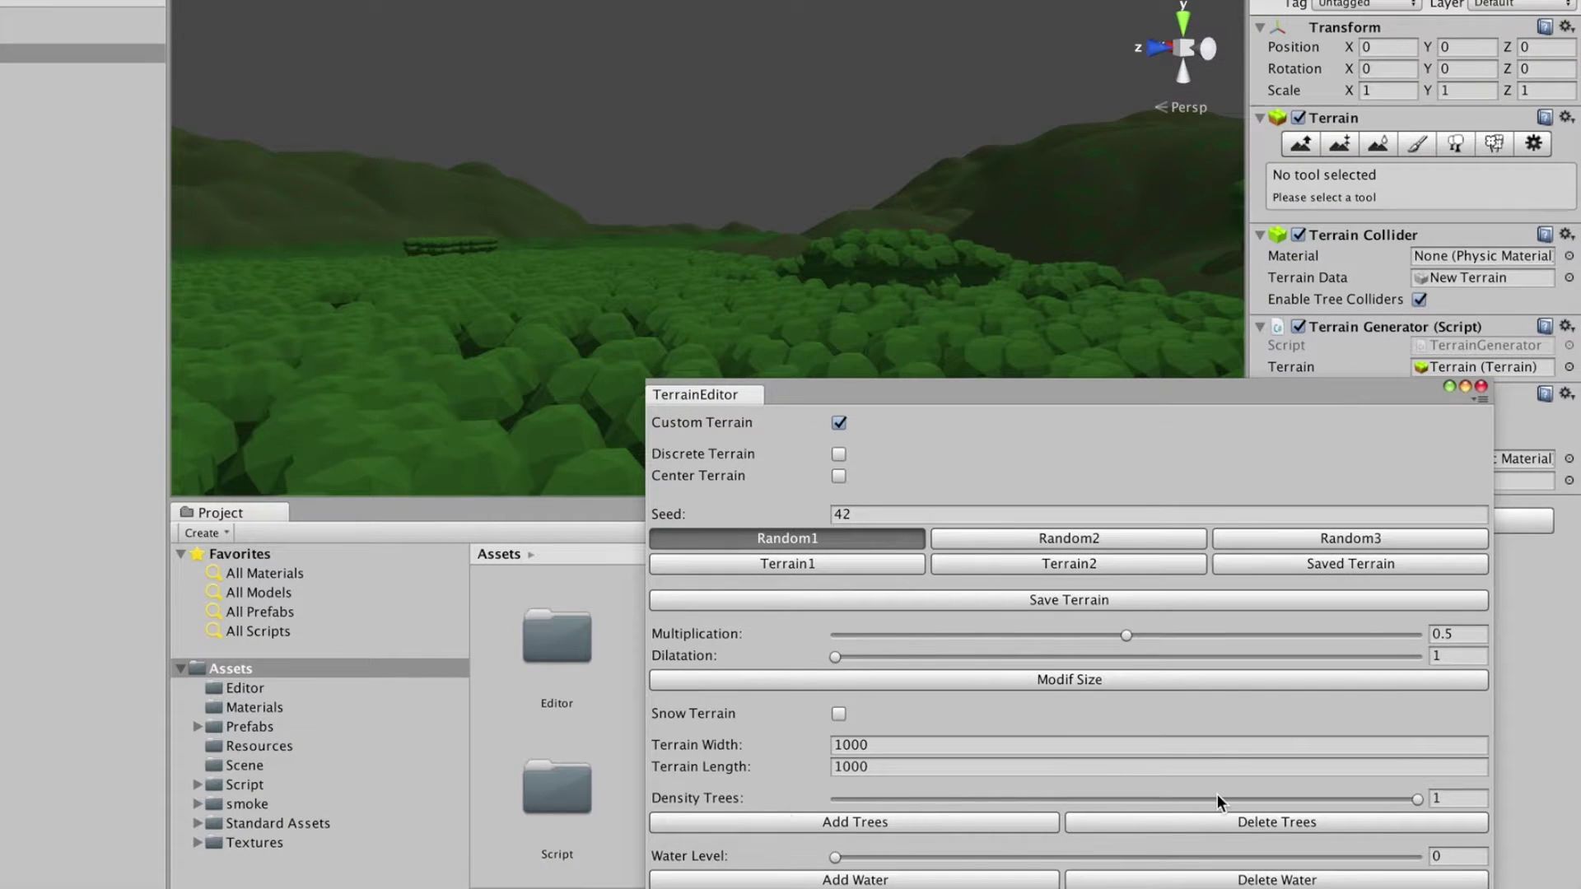
pyautogui.moveTo(1417, 798); pyautogui.dragTo(896, 823)
pyautogui.click(1441, 797)
pyautogui.write('0.1')
pyautogui.click(754, 818)
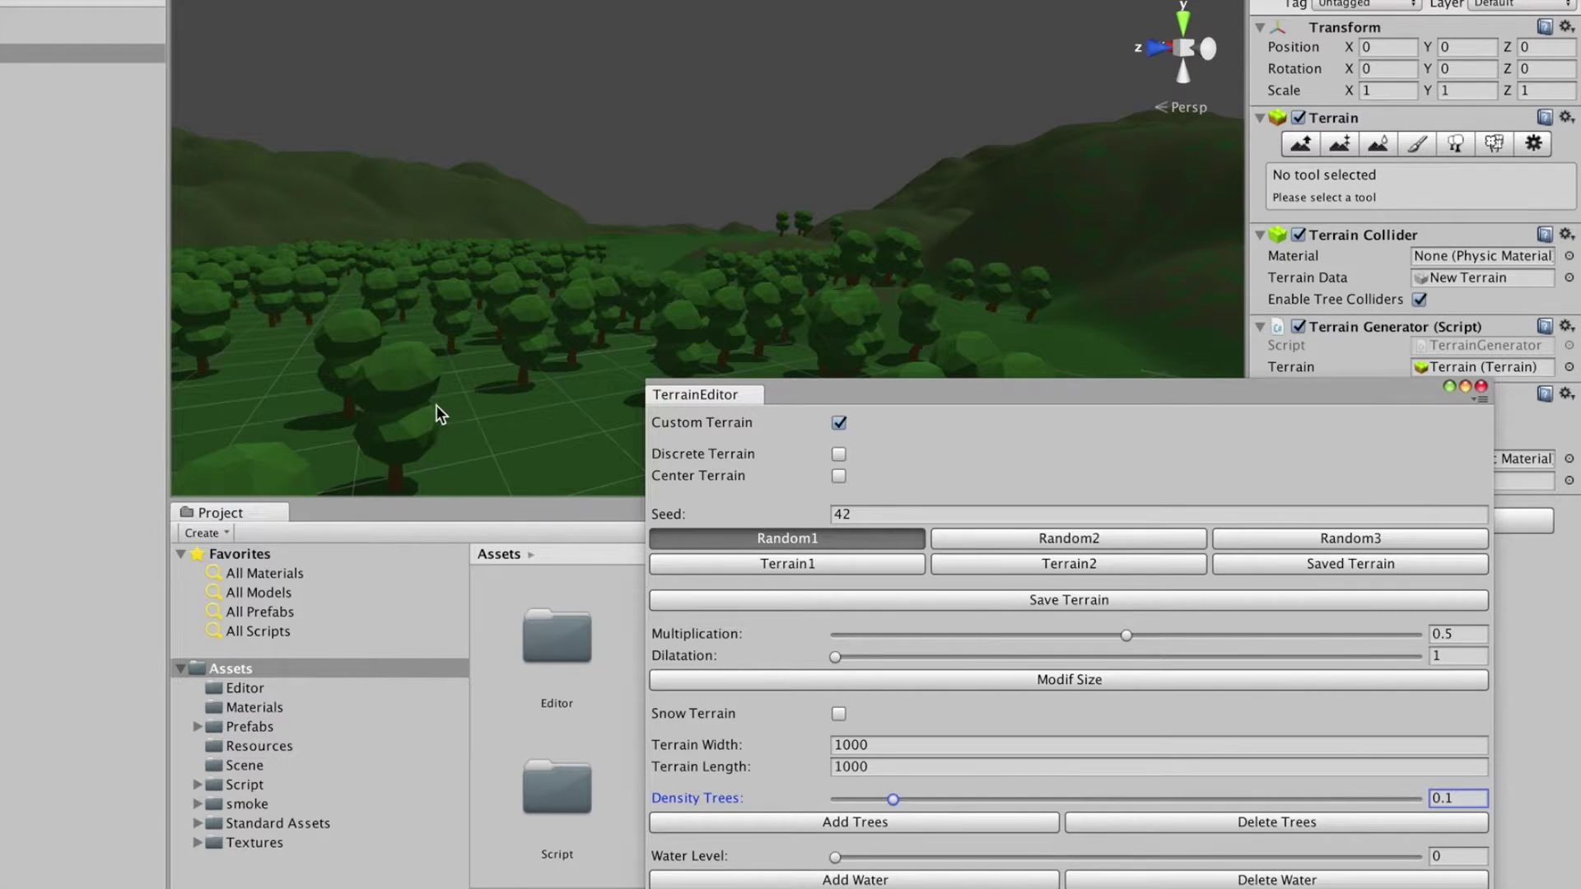
pyautogui.scroll(10, 392, 299)
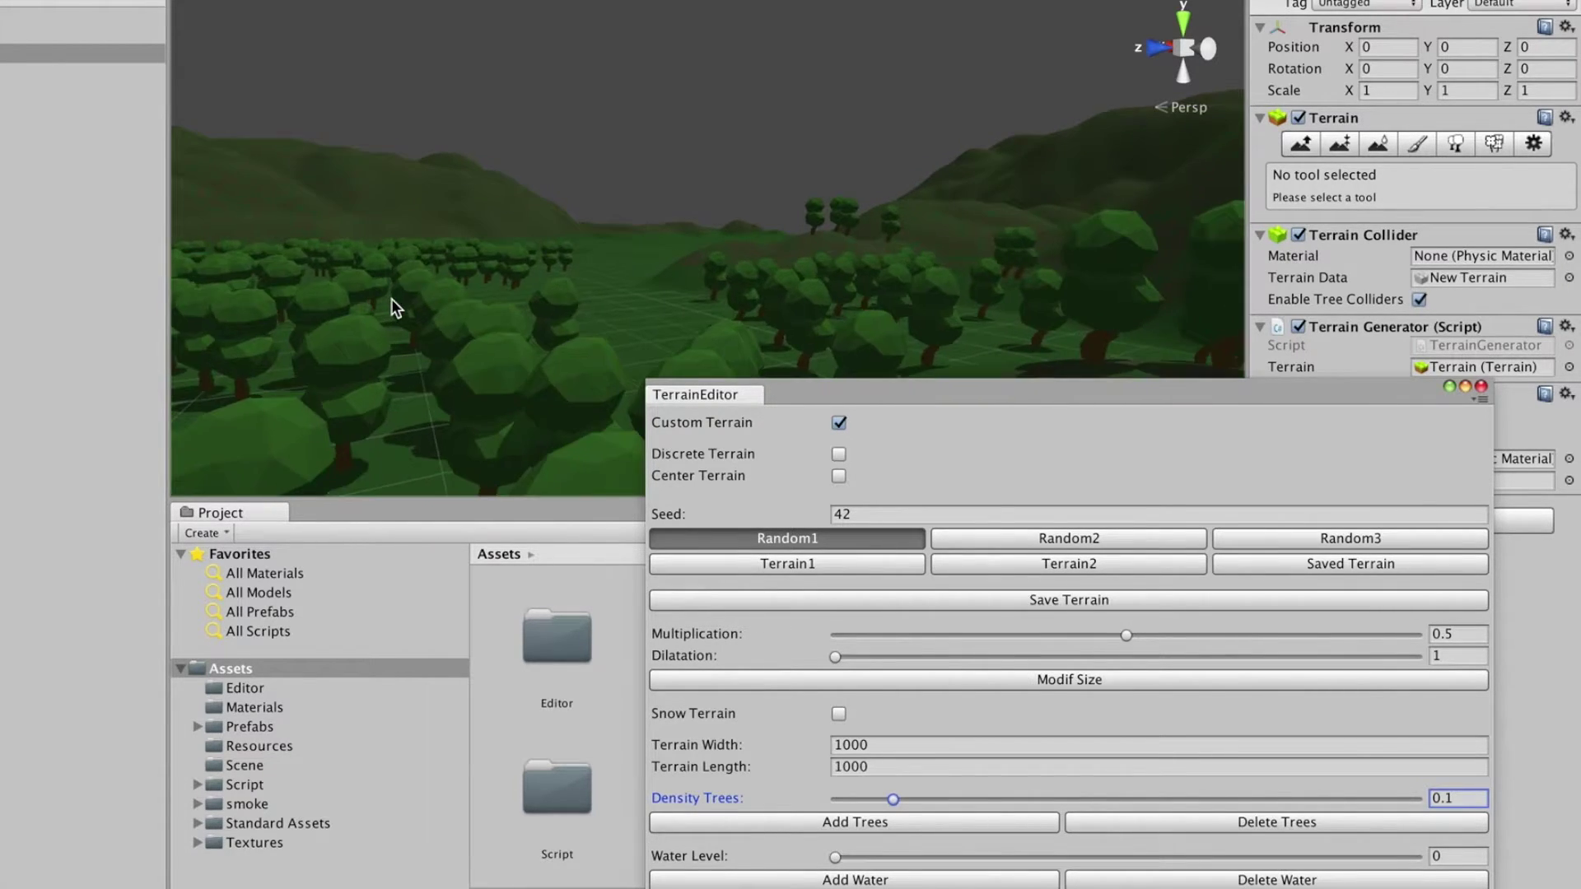
pyautogui.scroll(8, 392, 299)
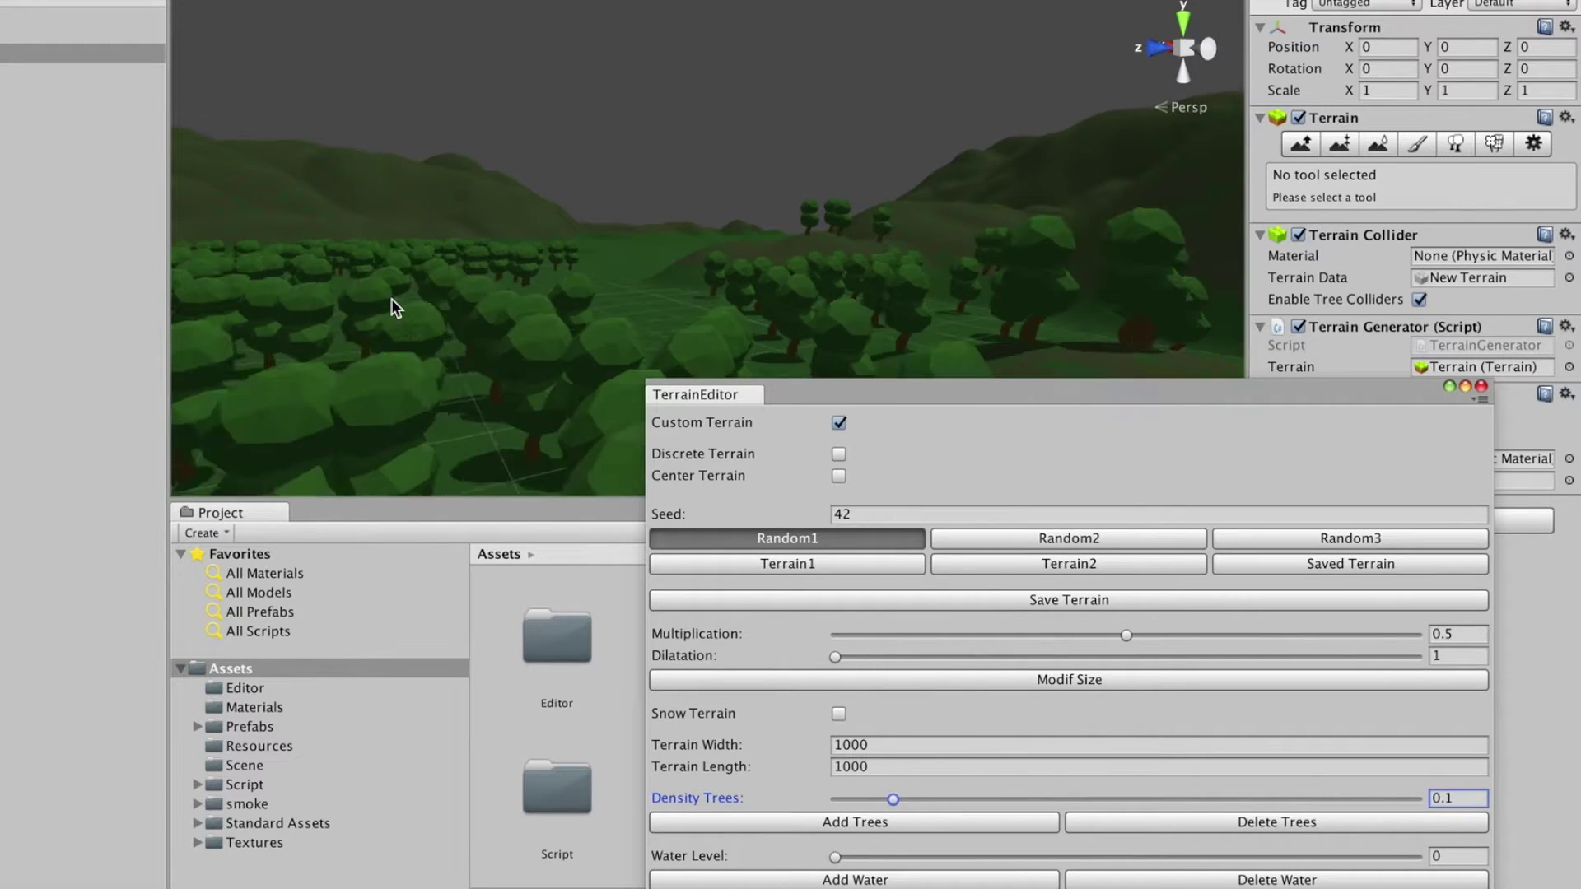
# Step: Set the water level to 0.3 and add a river to the terrain
pyautogui.moveTo(822, 397); pyautogui.dragTo(822, 149)
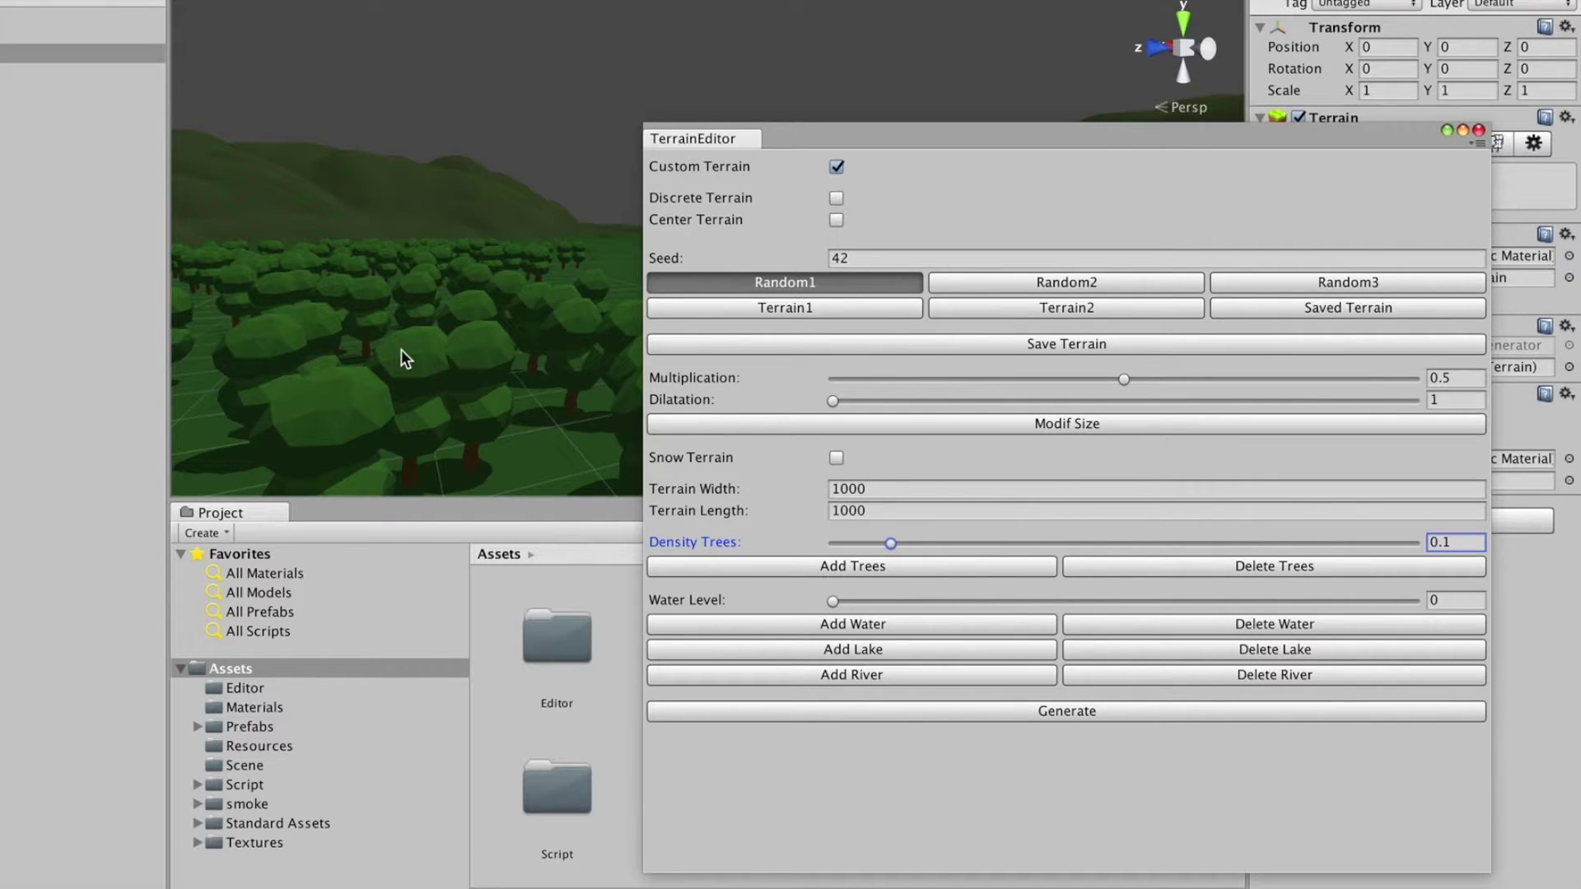
pyautogui.scroll(-8, 423, 319)
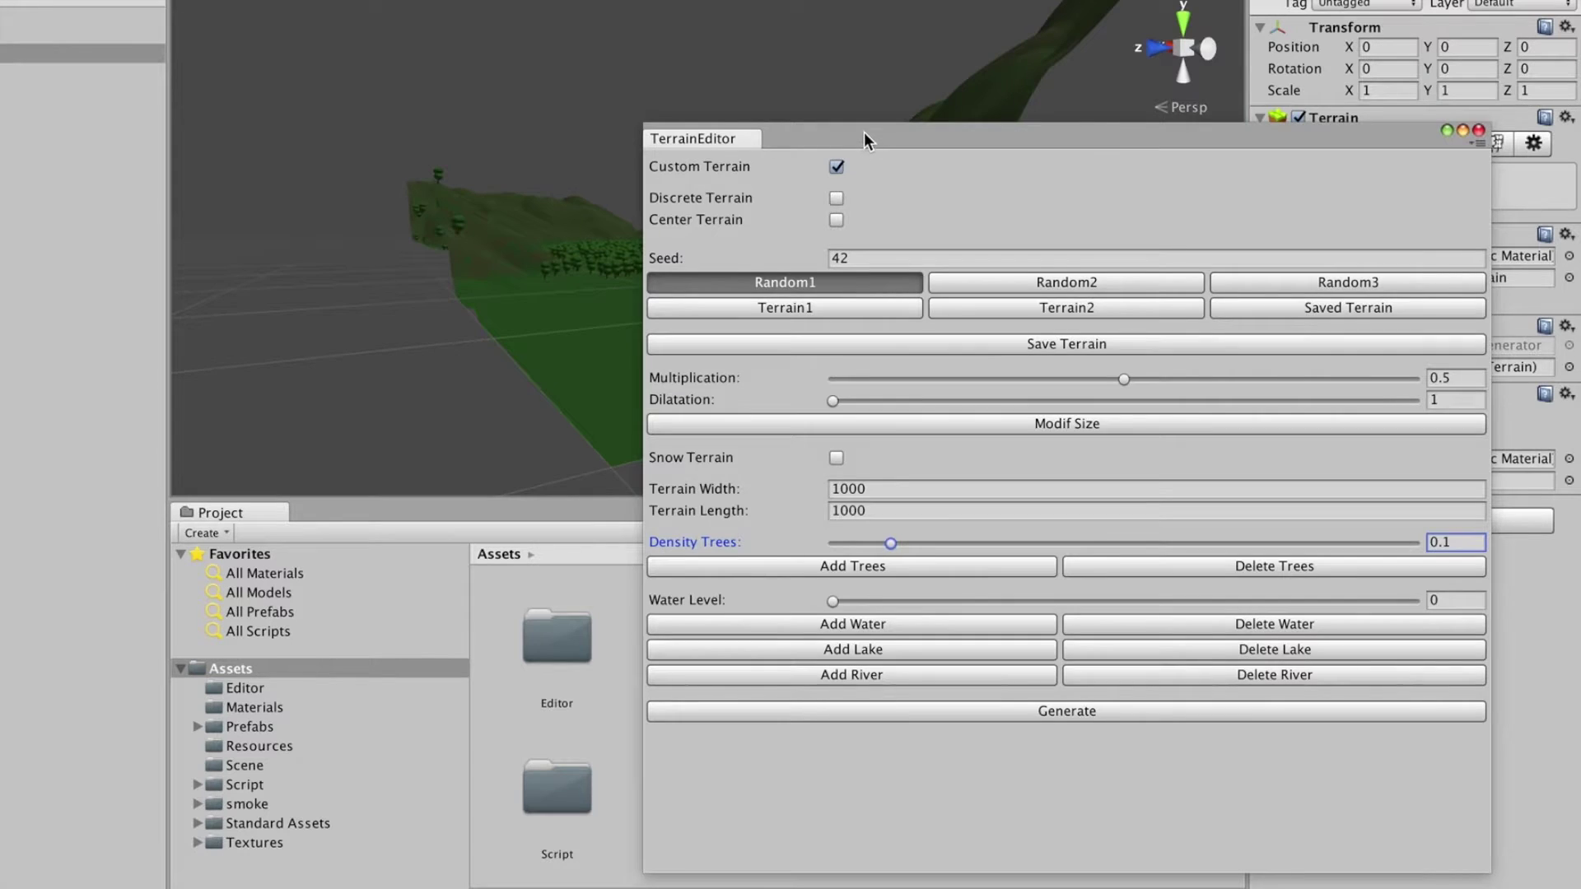
pyautogui.moveTo(864, 136); pyautogui.dragTo(905, 352)
pyautogui.keyDown('alt'); pyautogui.moveTo(412, 171); pyautogui.dragTo(522, 272); pyautogui.keyUp('alt')
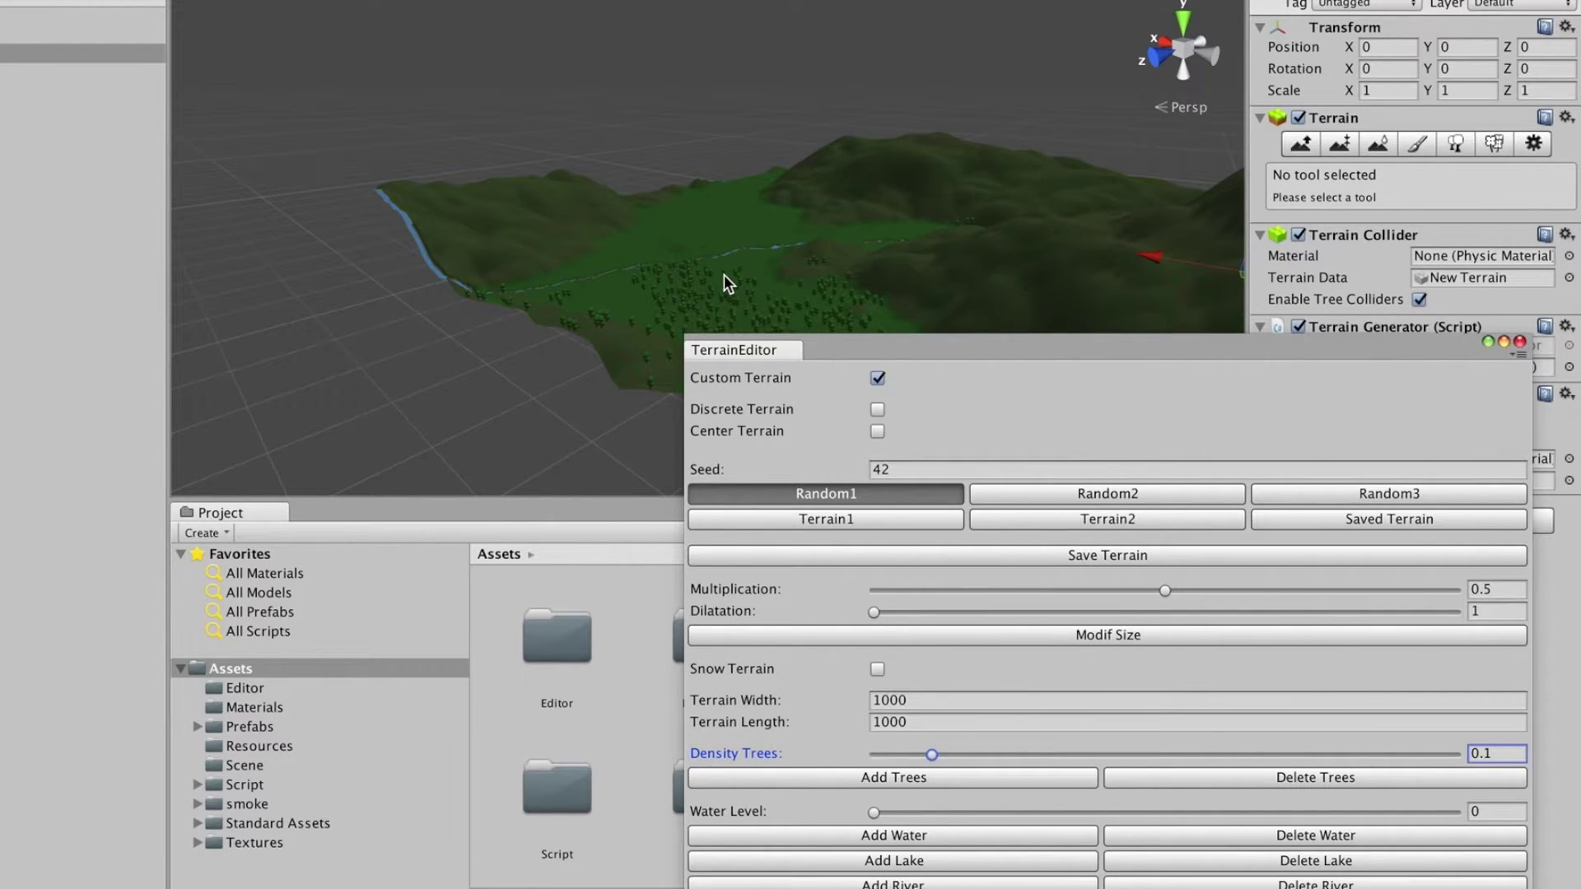
pyautogui.keyDown('alt'); pyautogui.moveTo(711, 255); pyautogui.dragTo(603, 363); pyautogui.keyUp('alt')
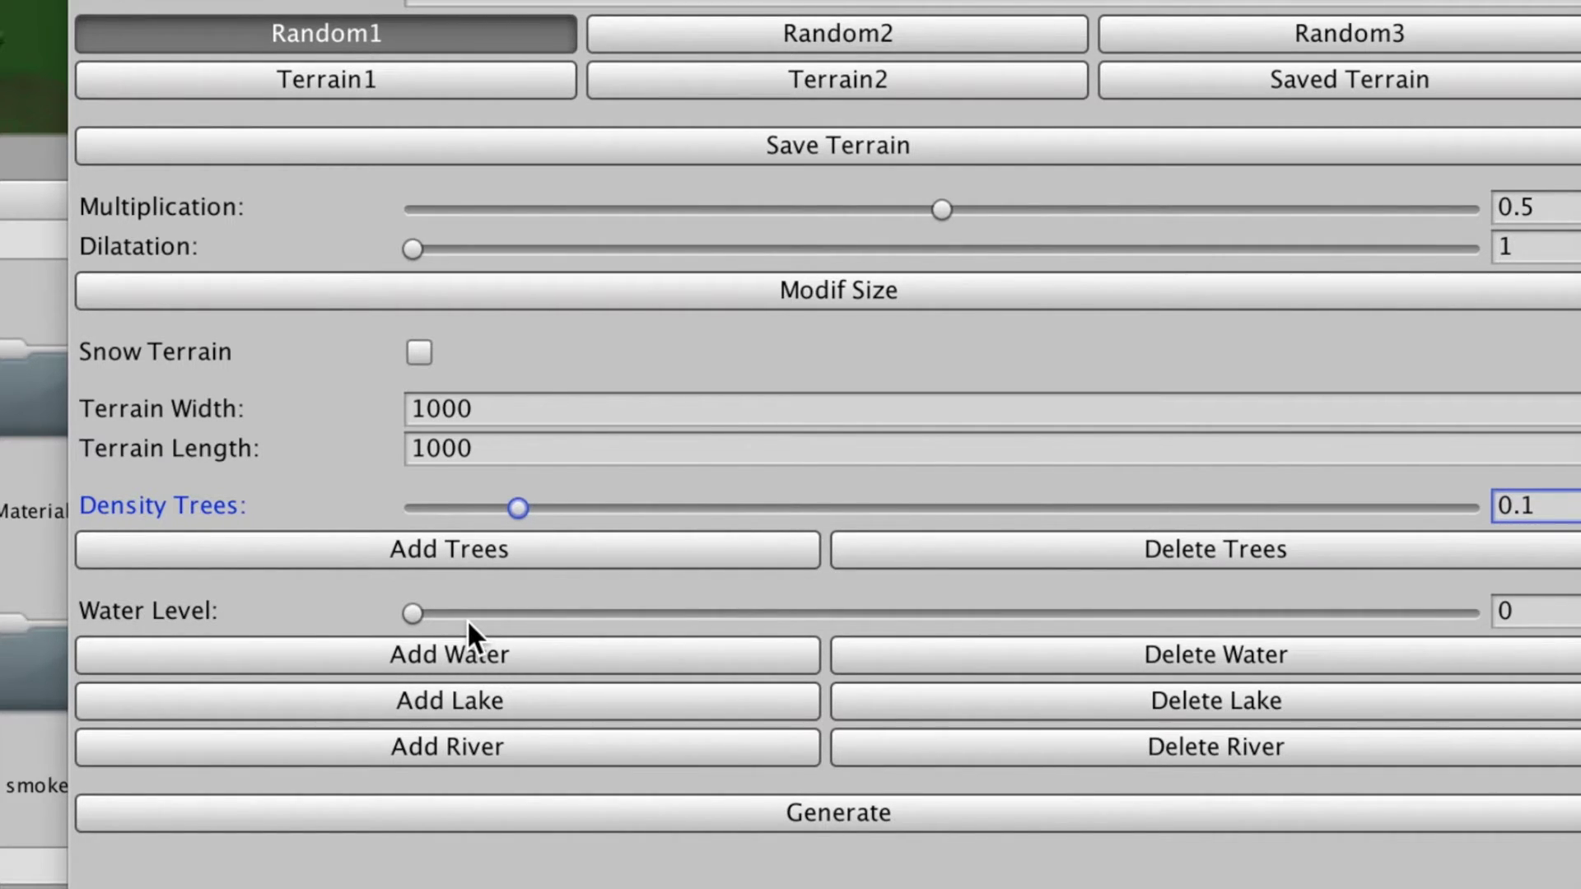
pyautogui.moveTo(408, 611); pyautogui.dragTo(680, 611)
pyautogui.click(1516, 611)
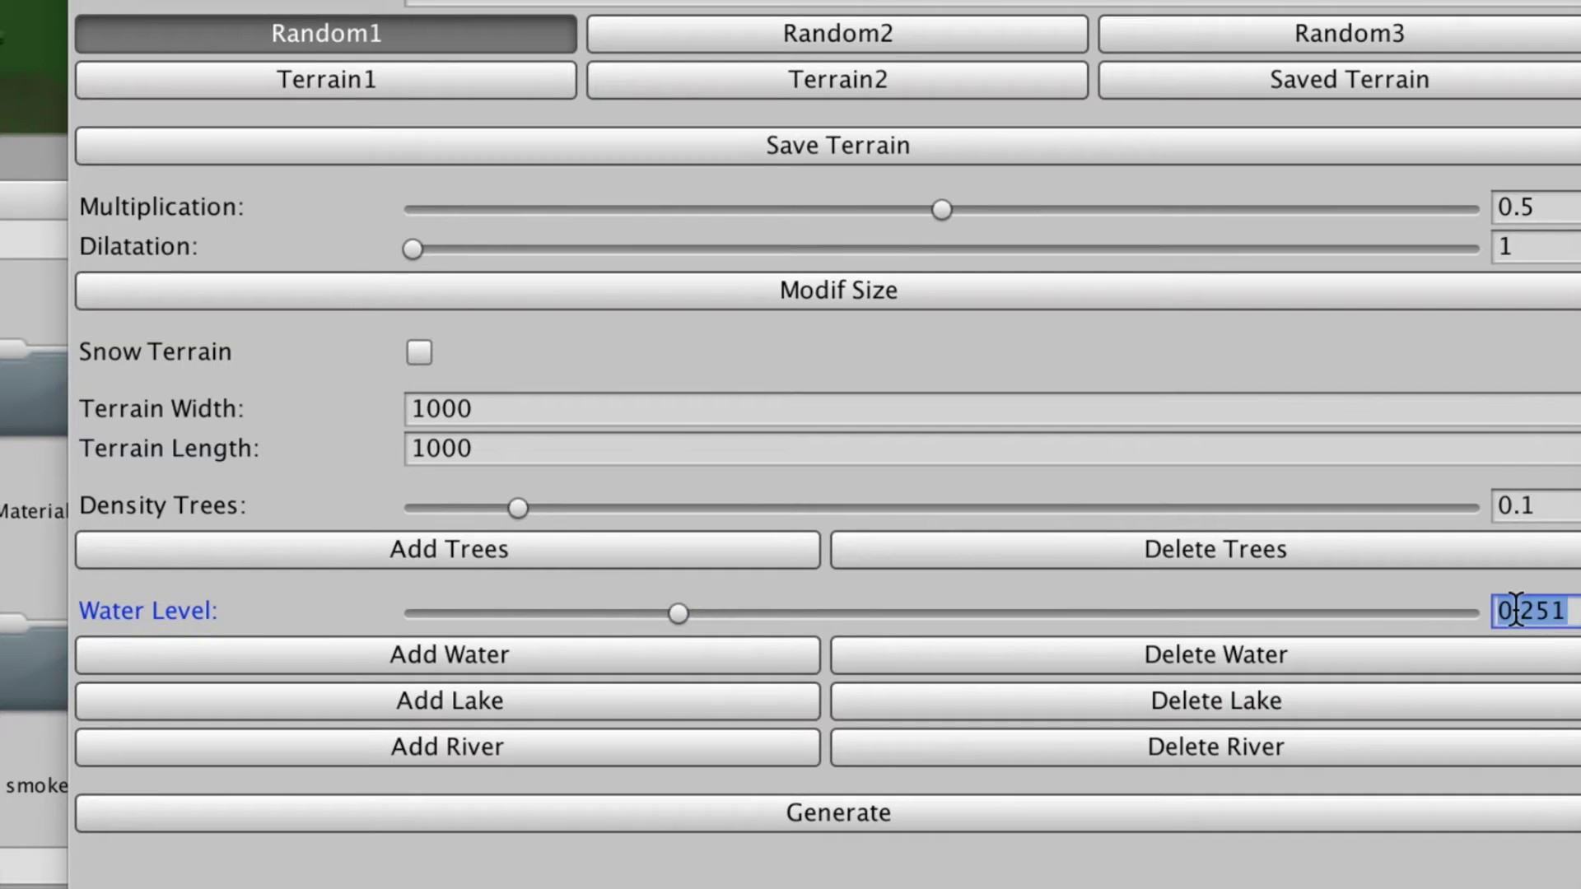
pyautogui.write('0.3')
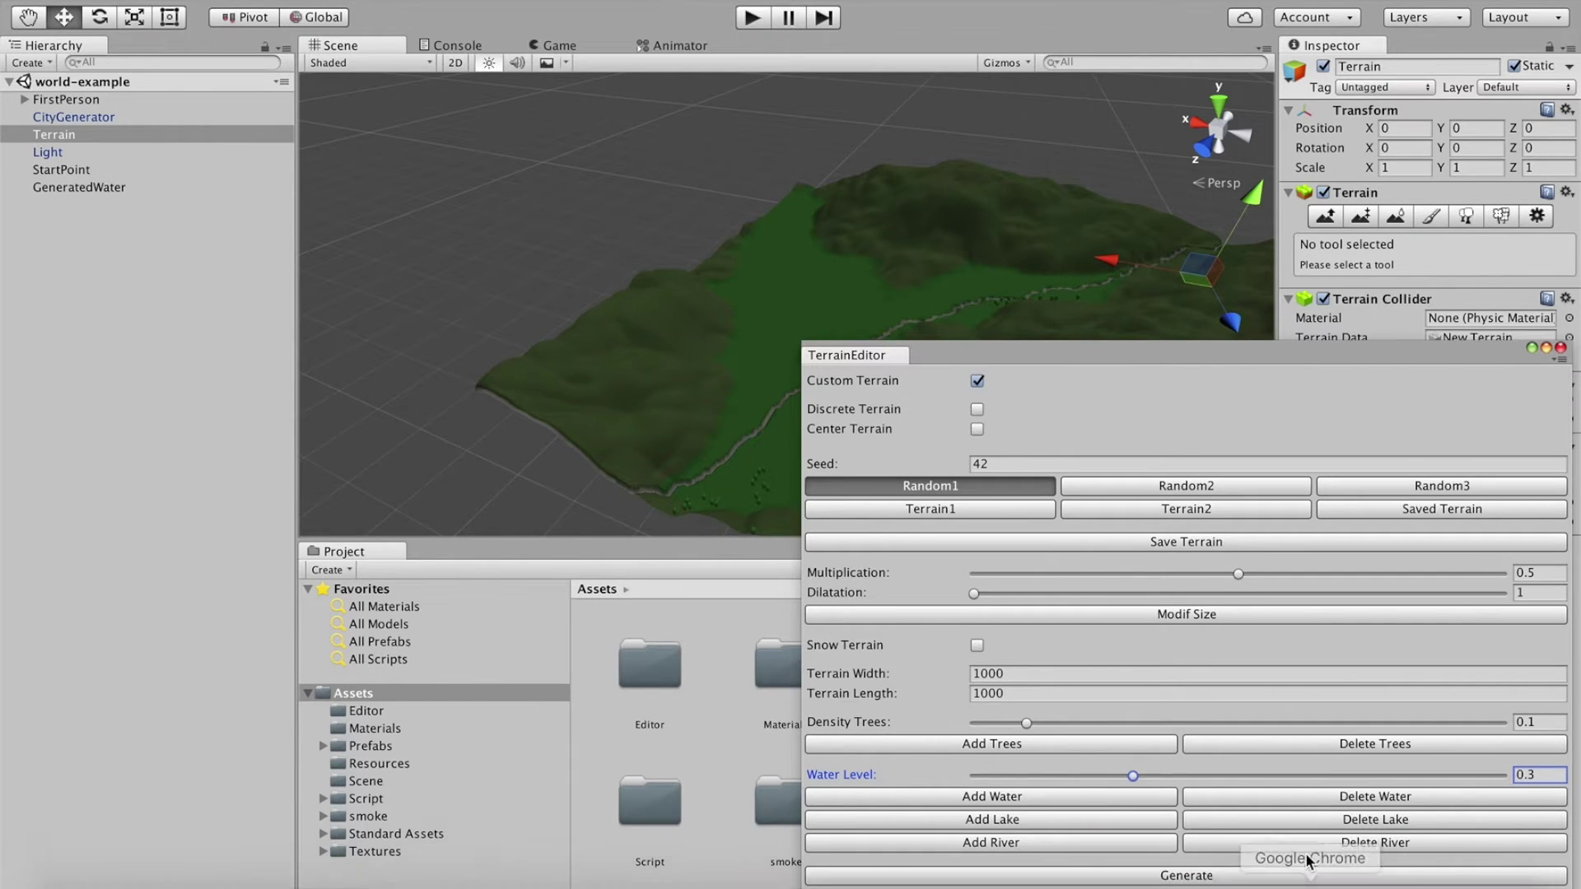
pyautogui.click(1060, 844)
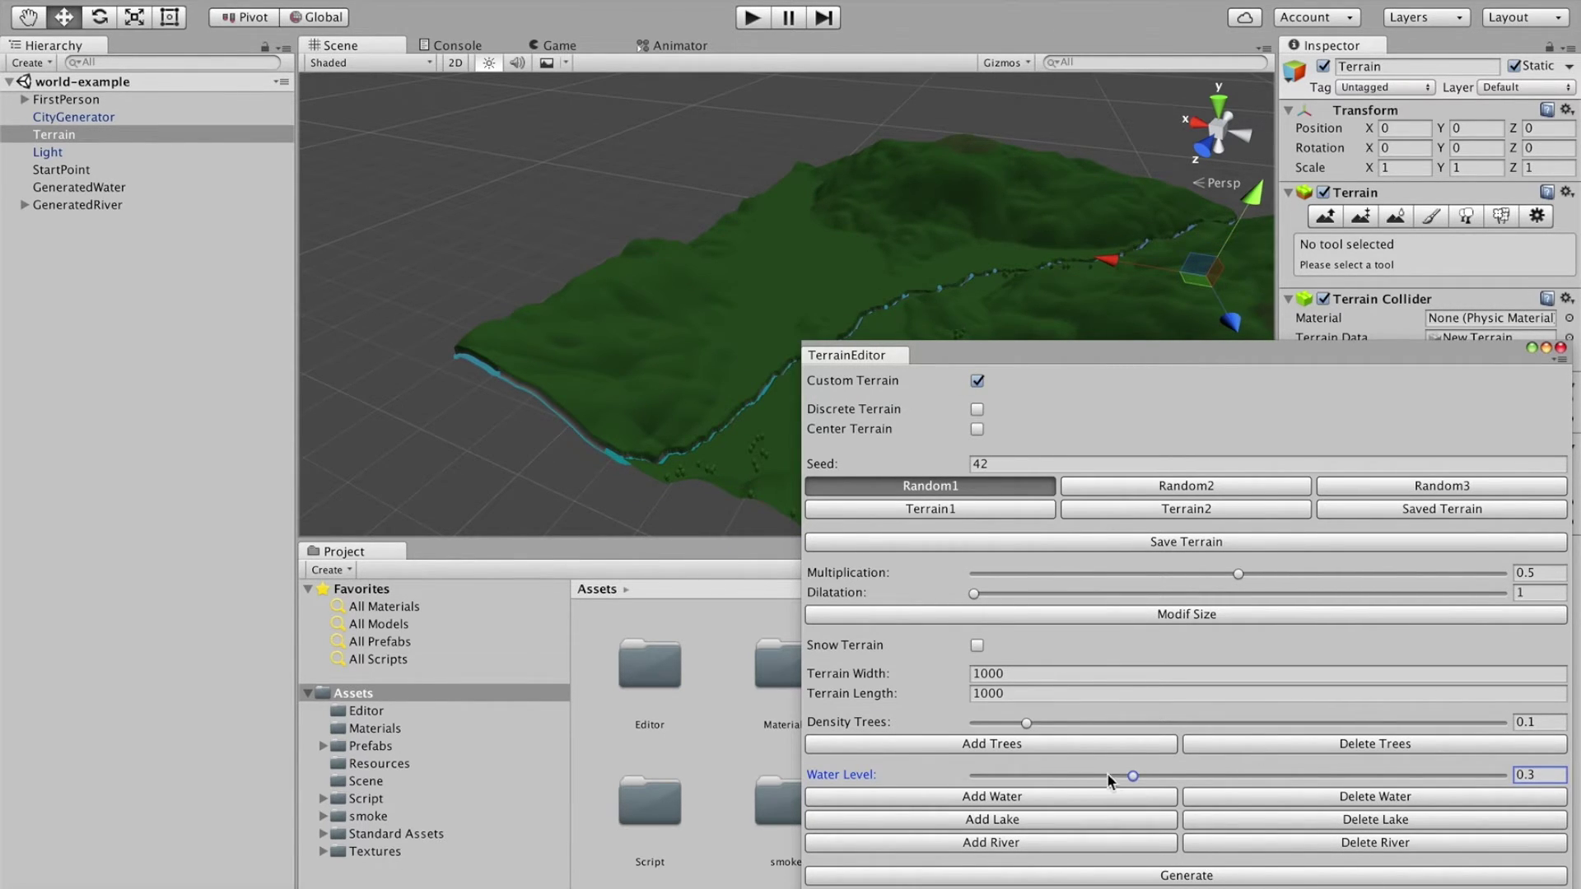
# Step: Raise the water level to 1 and add another river to the terrain
pyautogui.moveTo(1133, 776); pyautogui.dragTo(1514, 773)
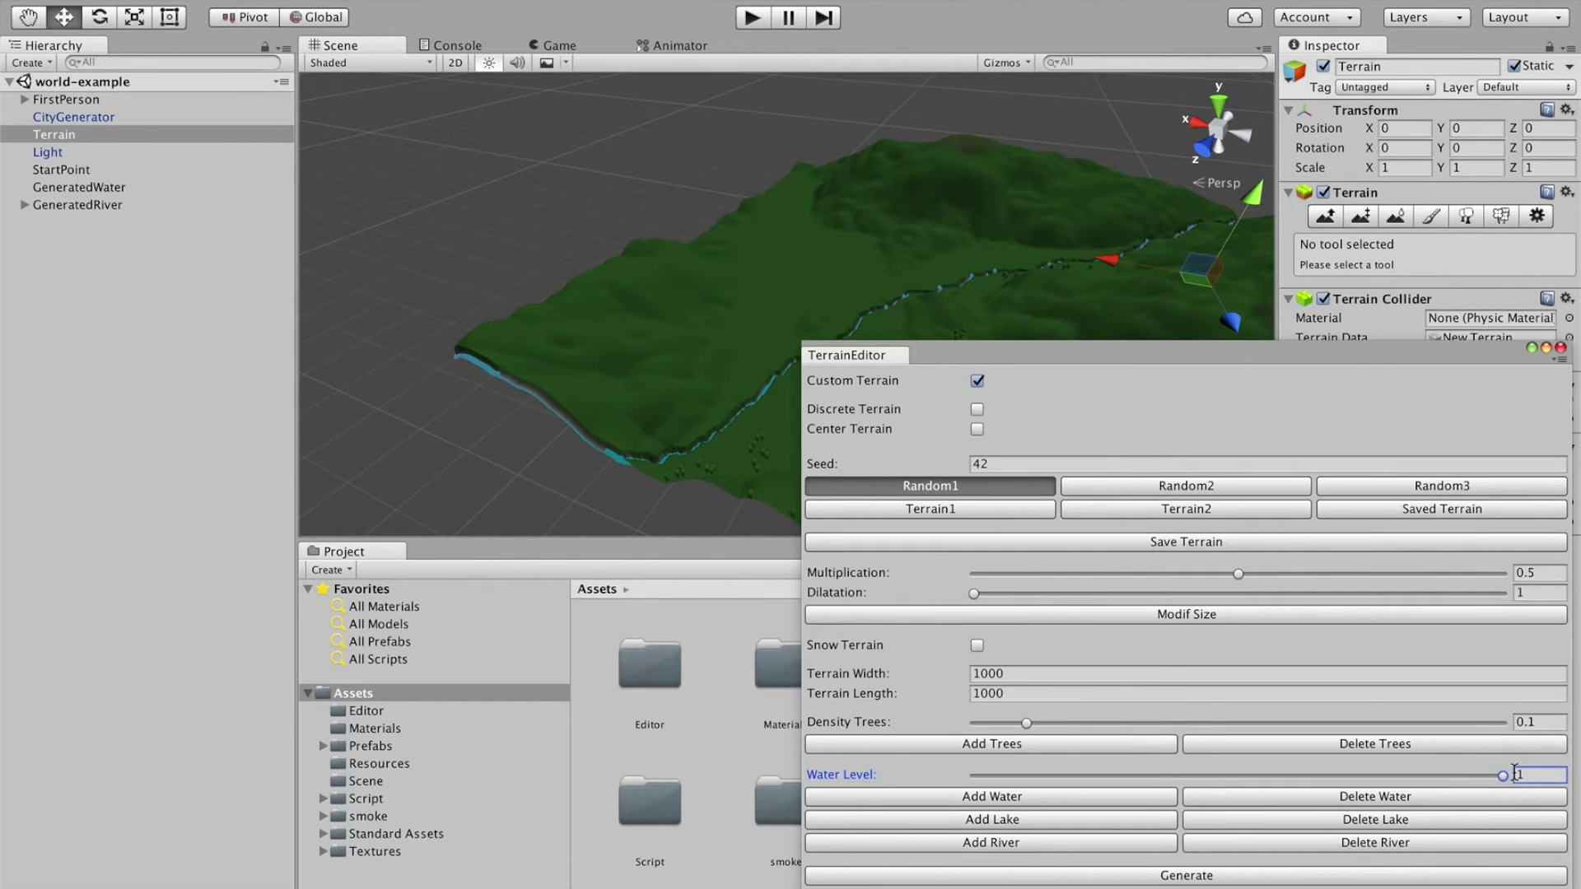
pyautogui.click(962, 843)
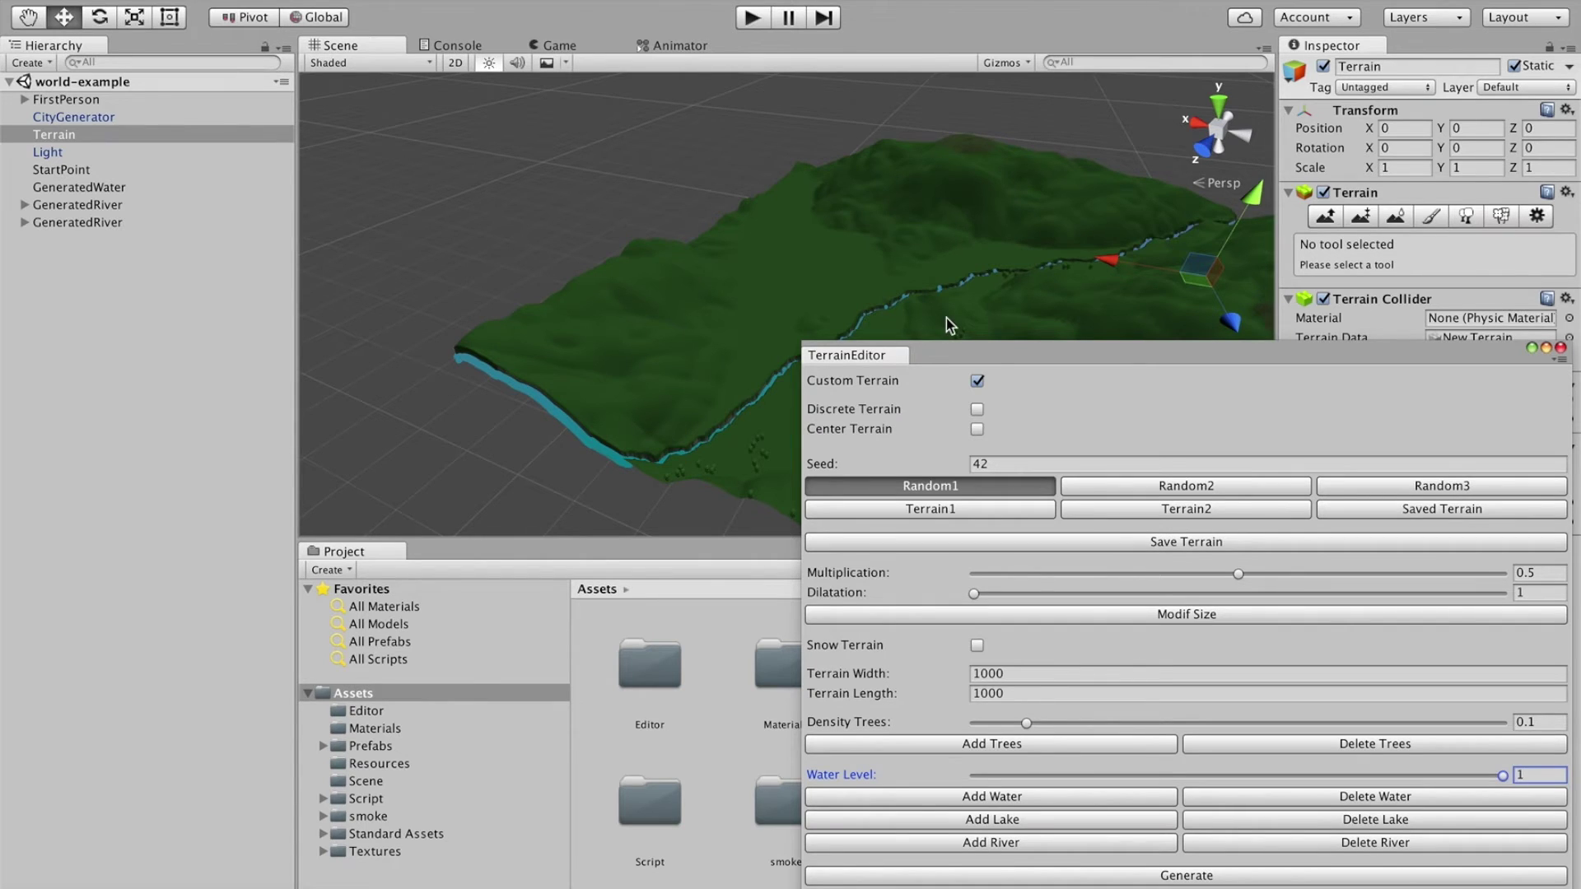
# Step: Generate a new landscape from the Terrain2 preset
pyautogui.moveTo(965, 355); pyautogui.dragTo(882, 162)
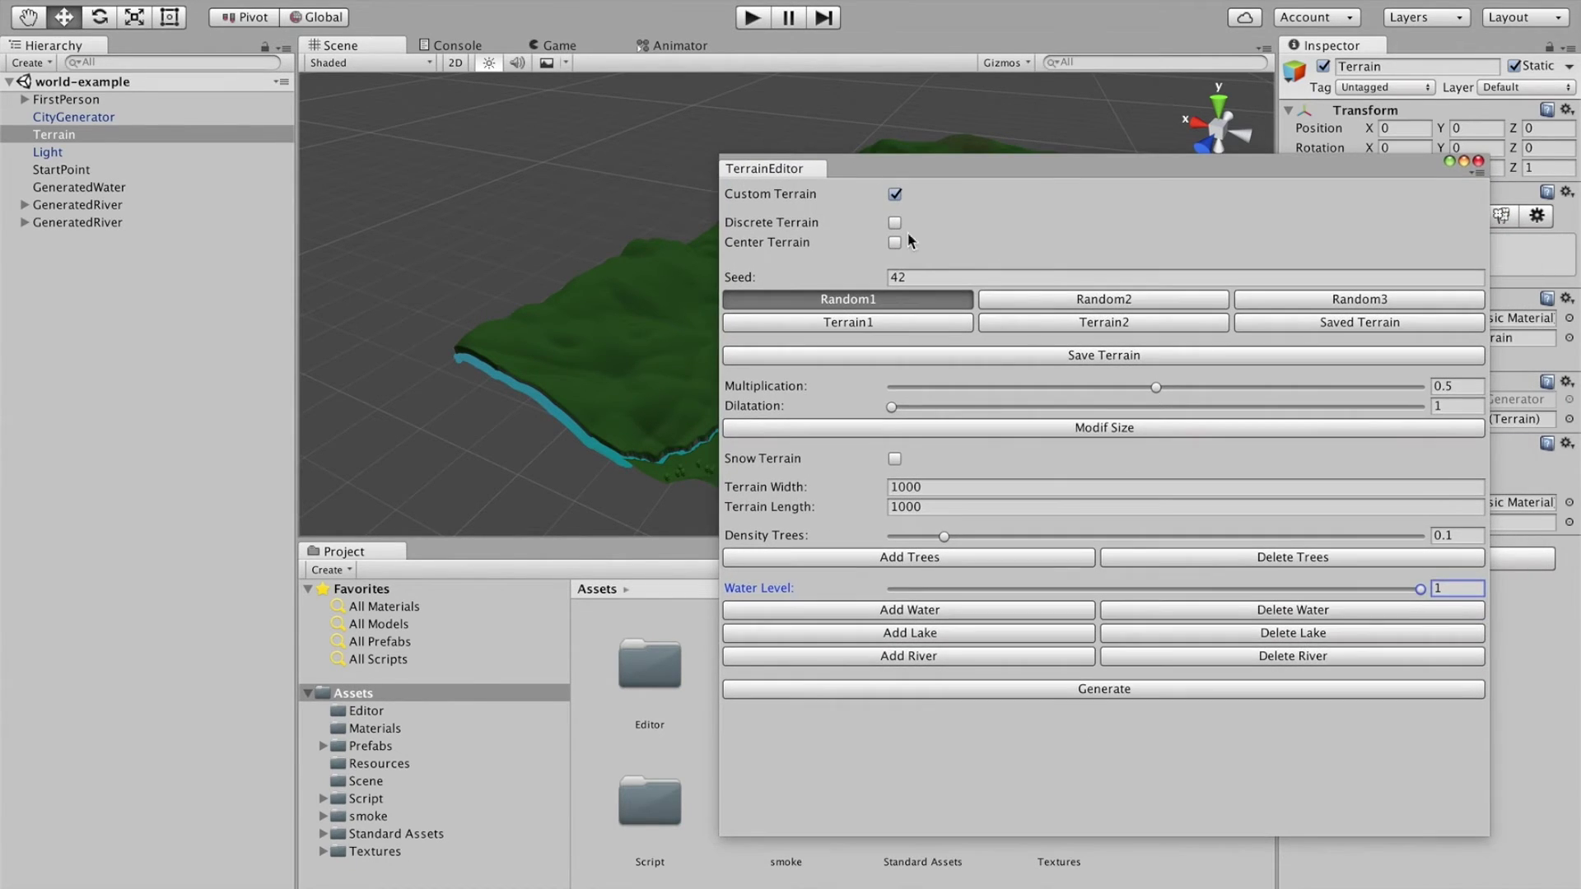
pyautogui.click(1025, 323)
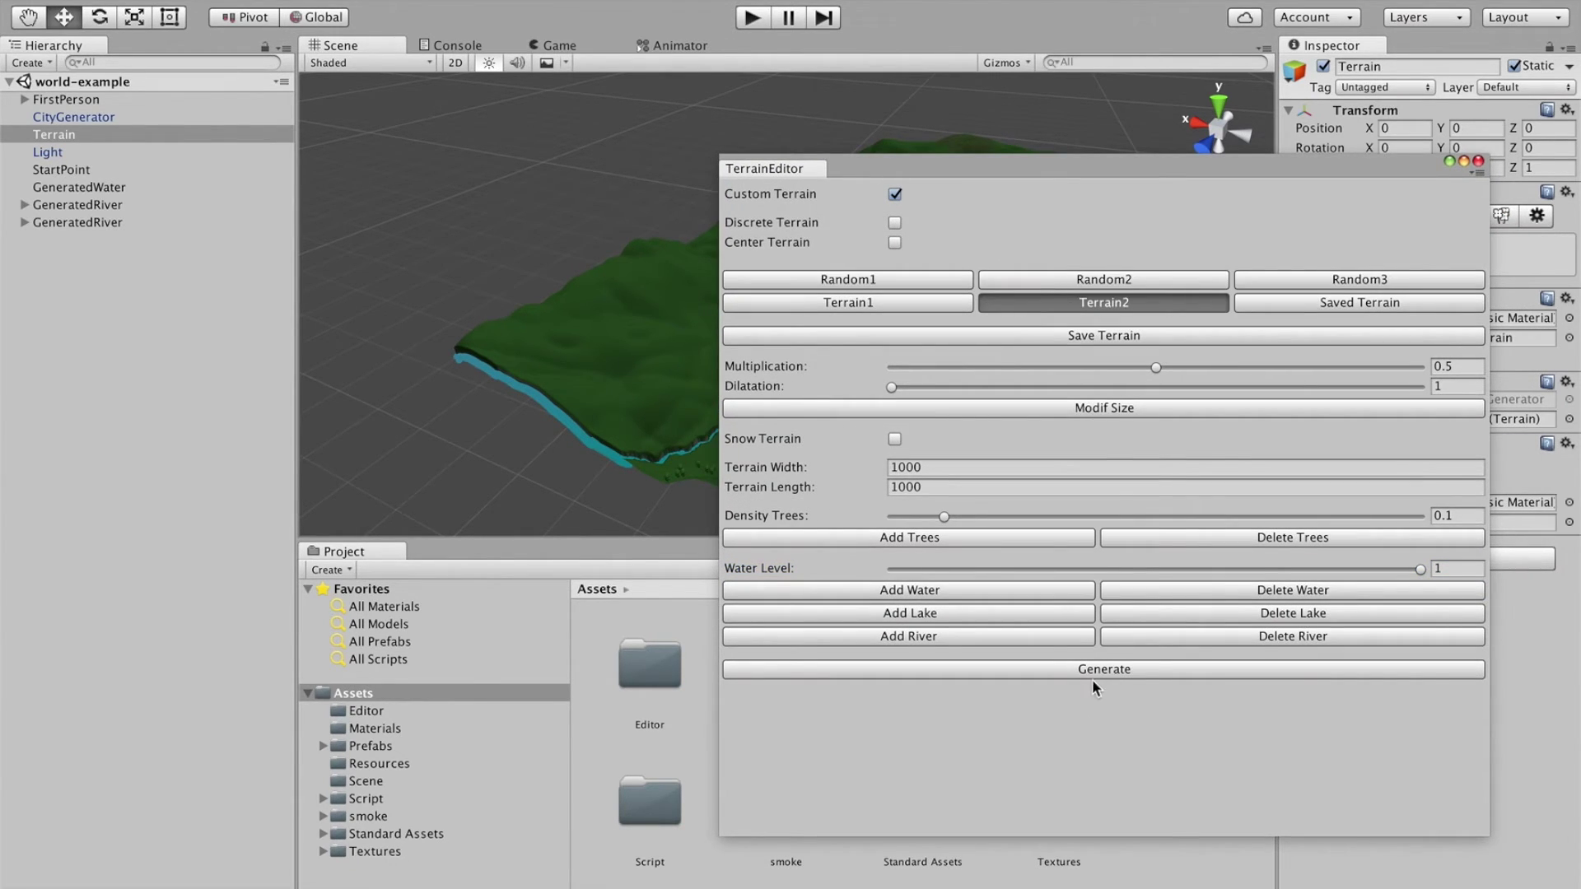
pyautogui.click(1067, 668)
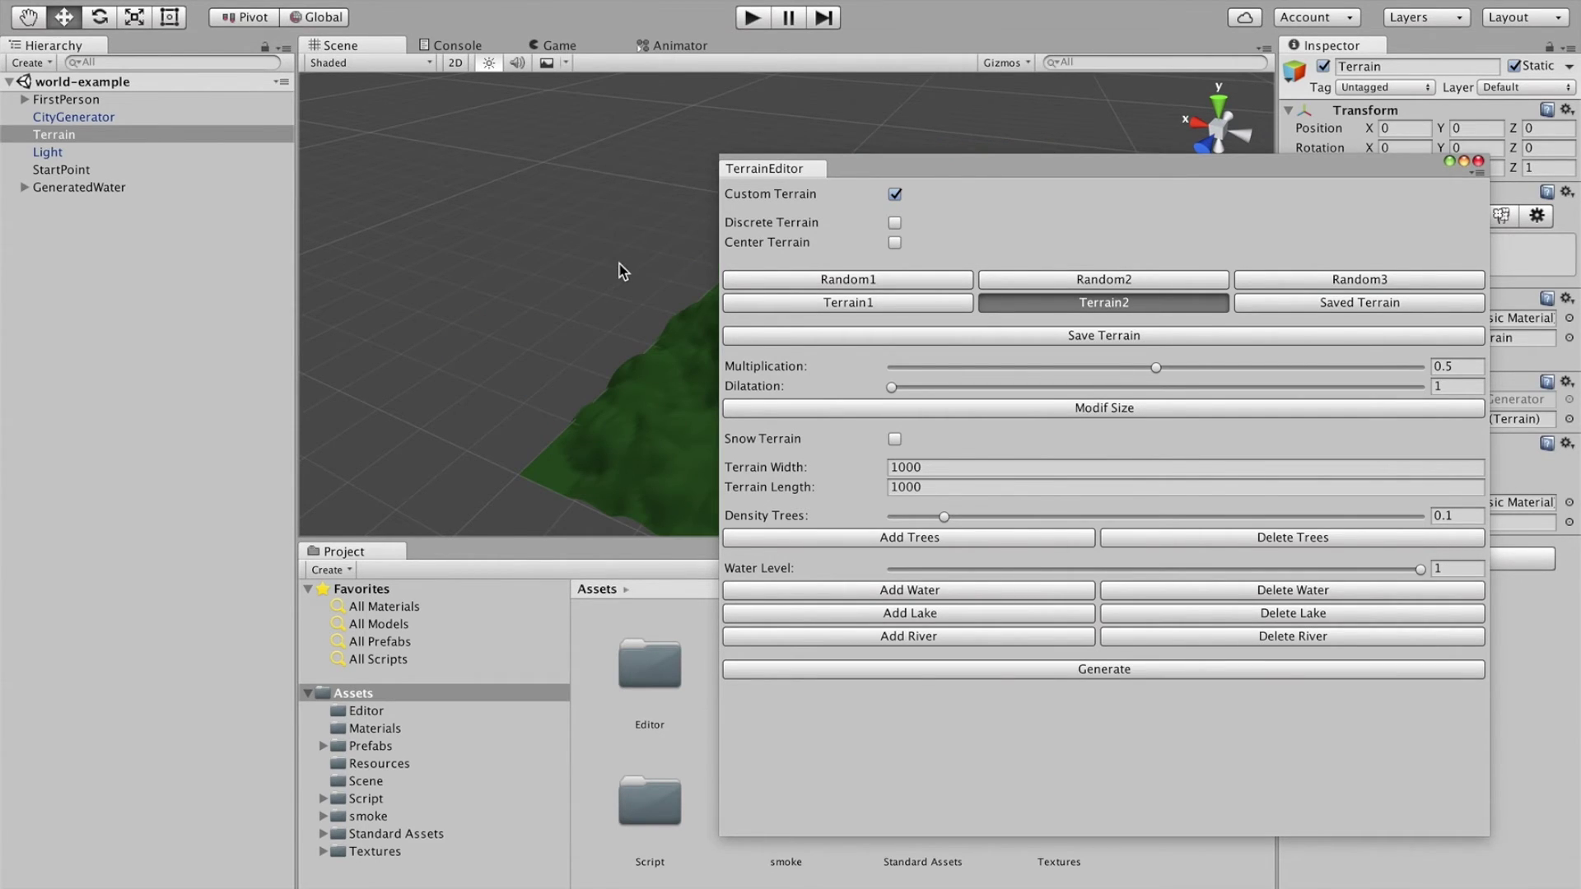
pyautogui.keyDown('alt'); pyautogui.moveTo(614, 263); pyautogui.dragTo(416, 201); pyautogui.keyUp('alt')
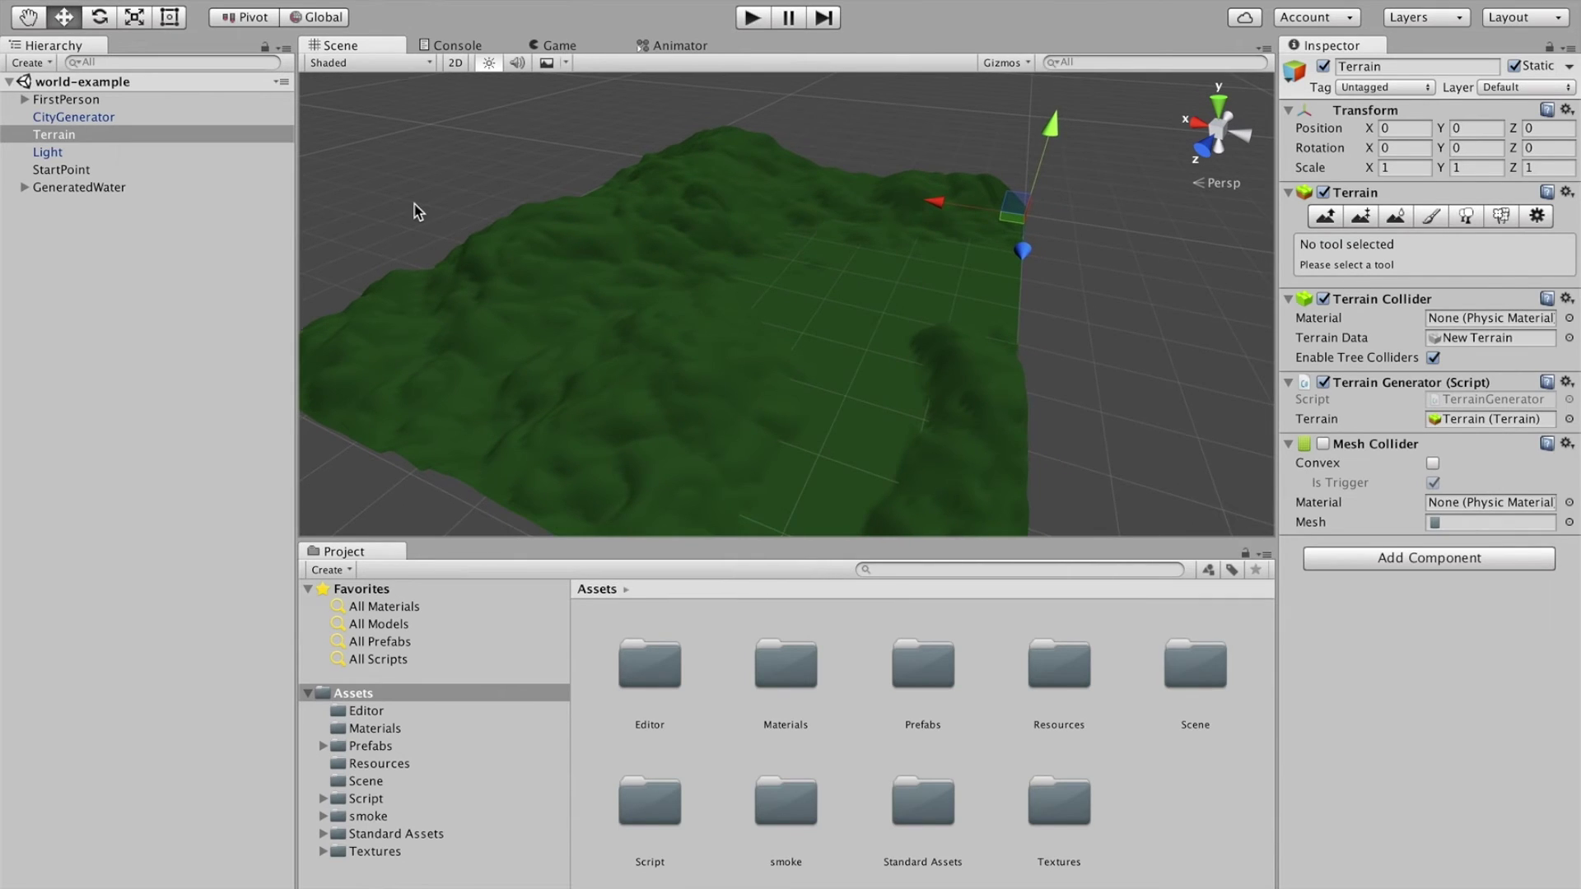
# Step: Move the TerrainEditor window off the new landscape and add a lake to it
pyautogui.moveTo(846, 174); pyautogui.dragTo(1041, 235)
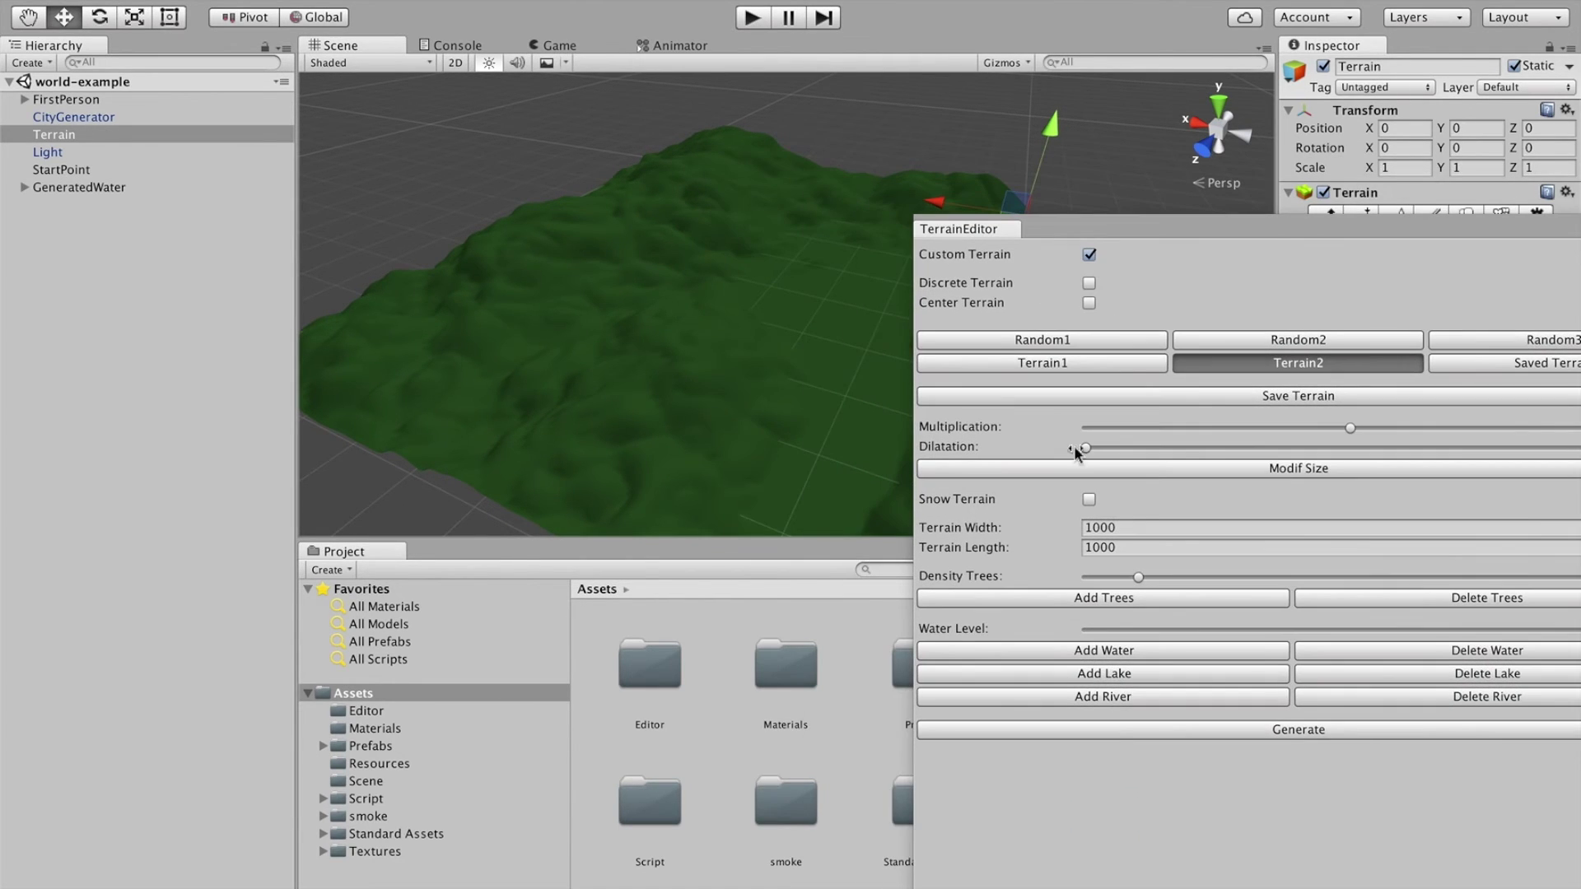
pyautogui.click(1091, 675)
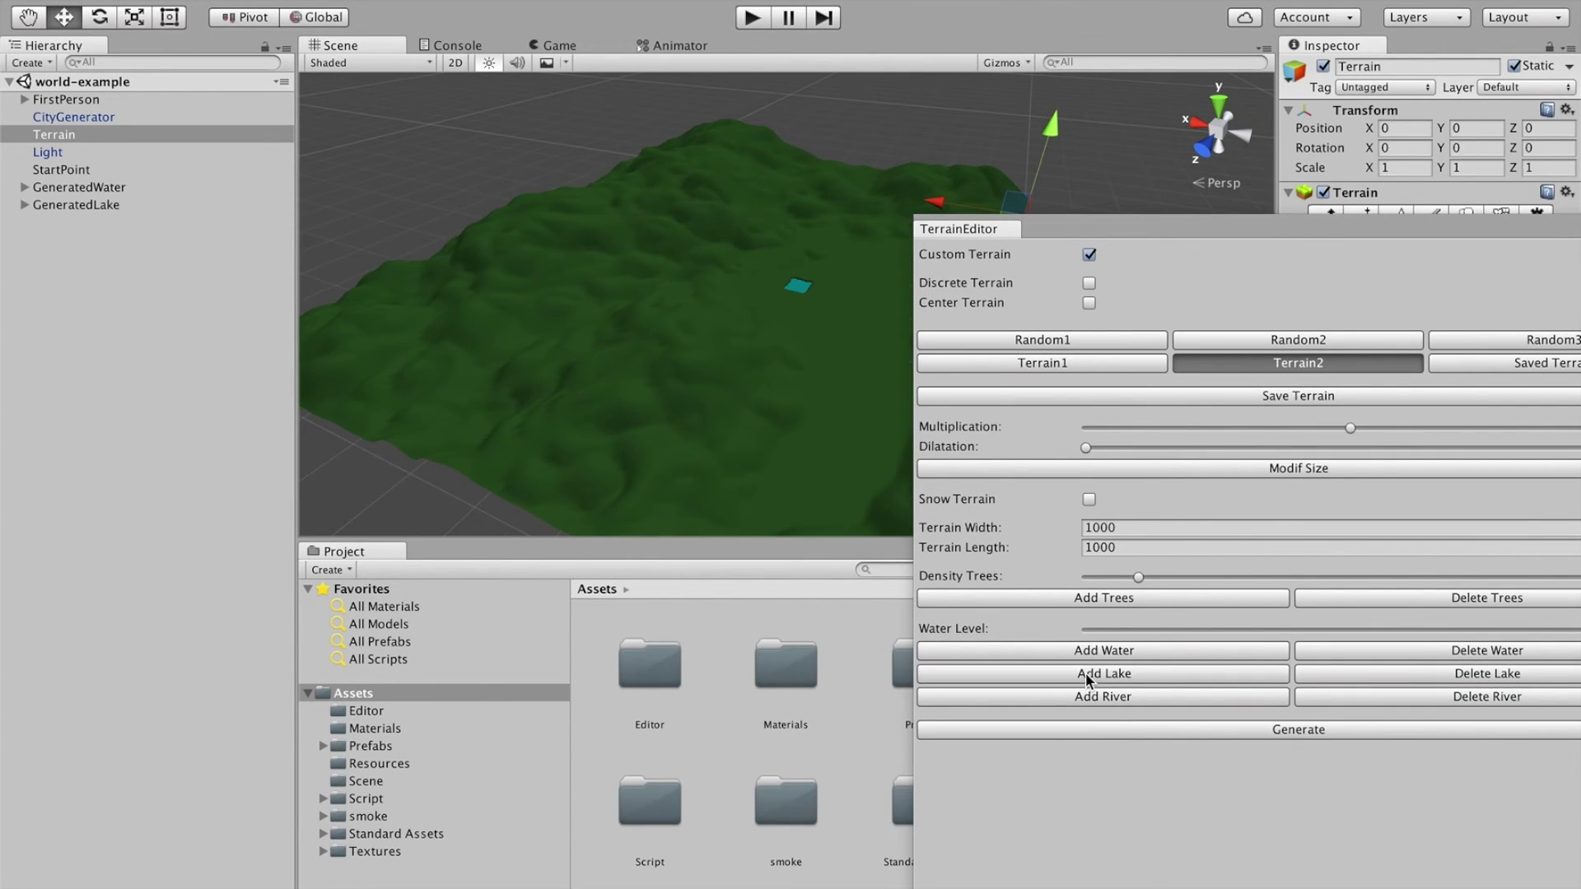
pyautogui.scroll(10, 764, 303)
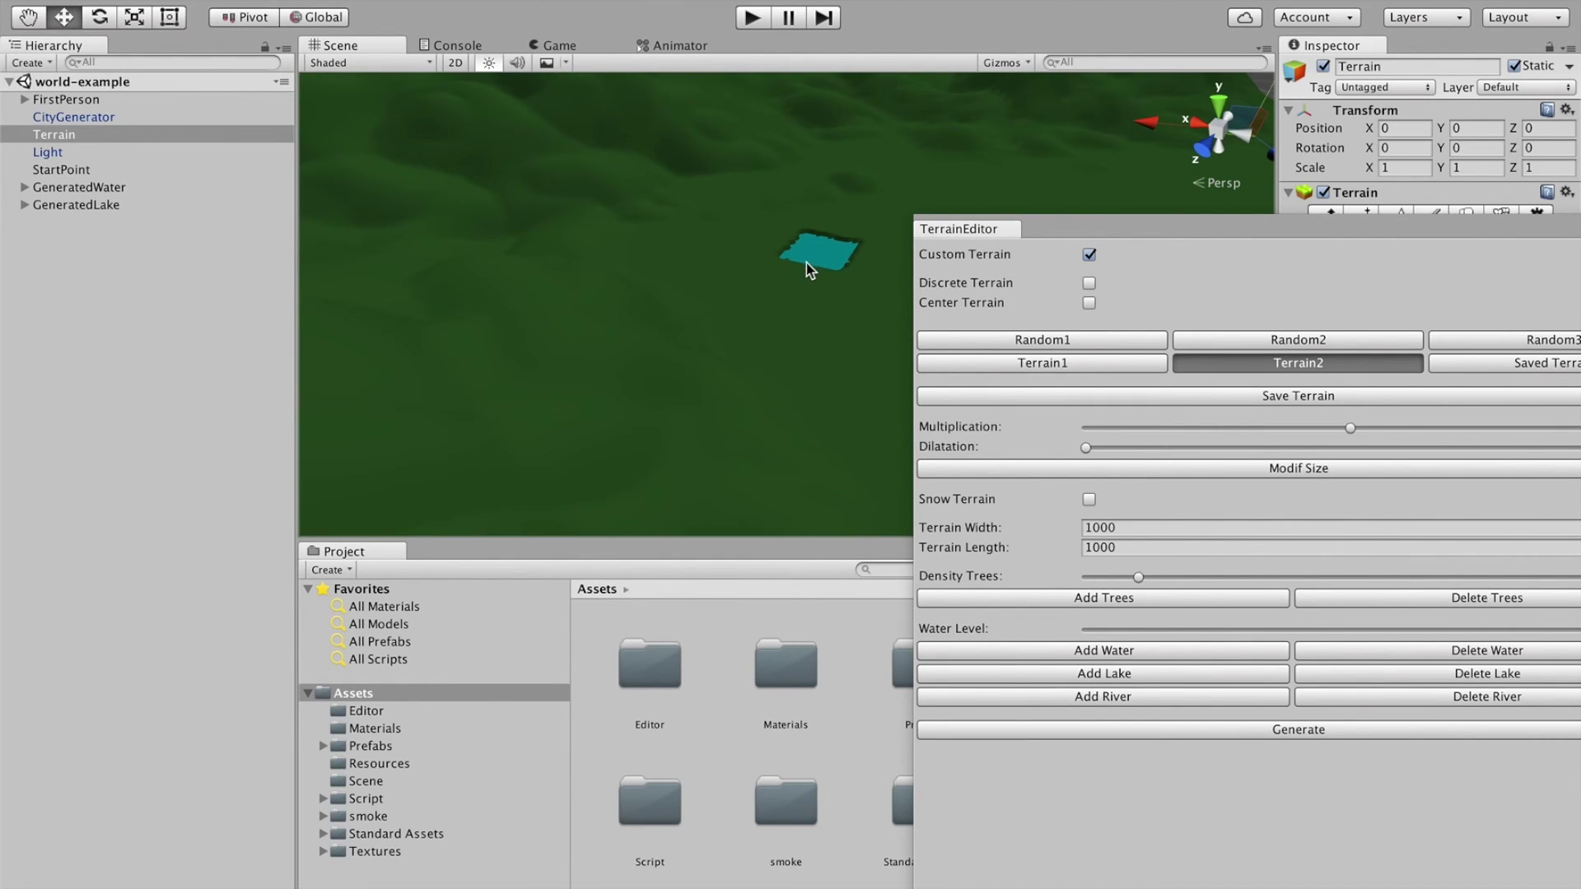
pyautogui.scroll(-10, 793, 335)
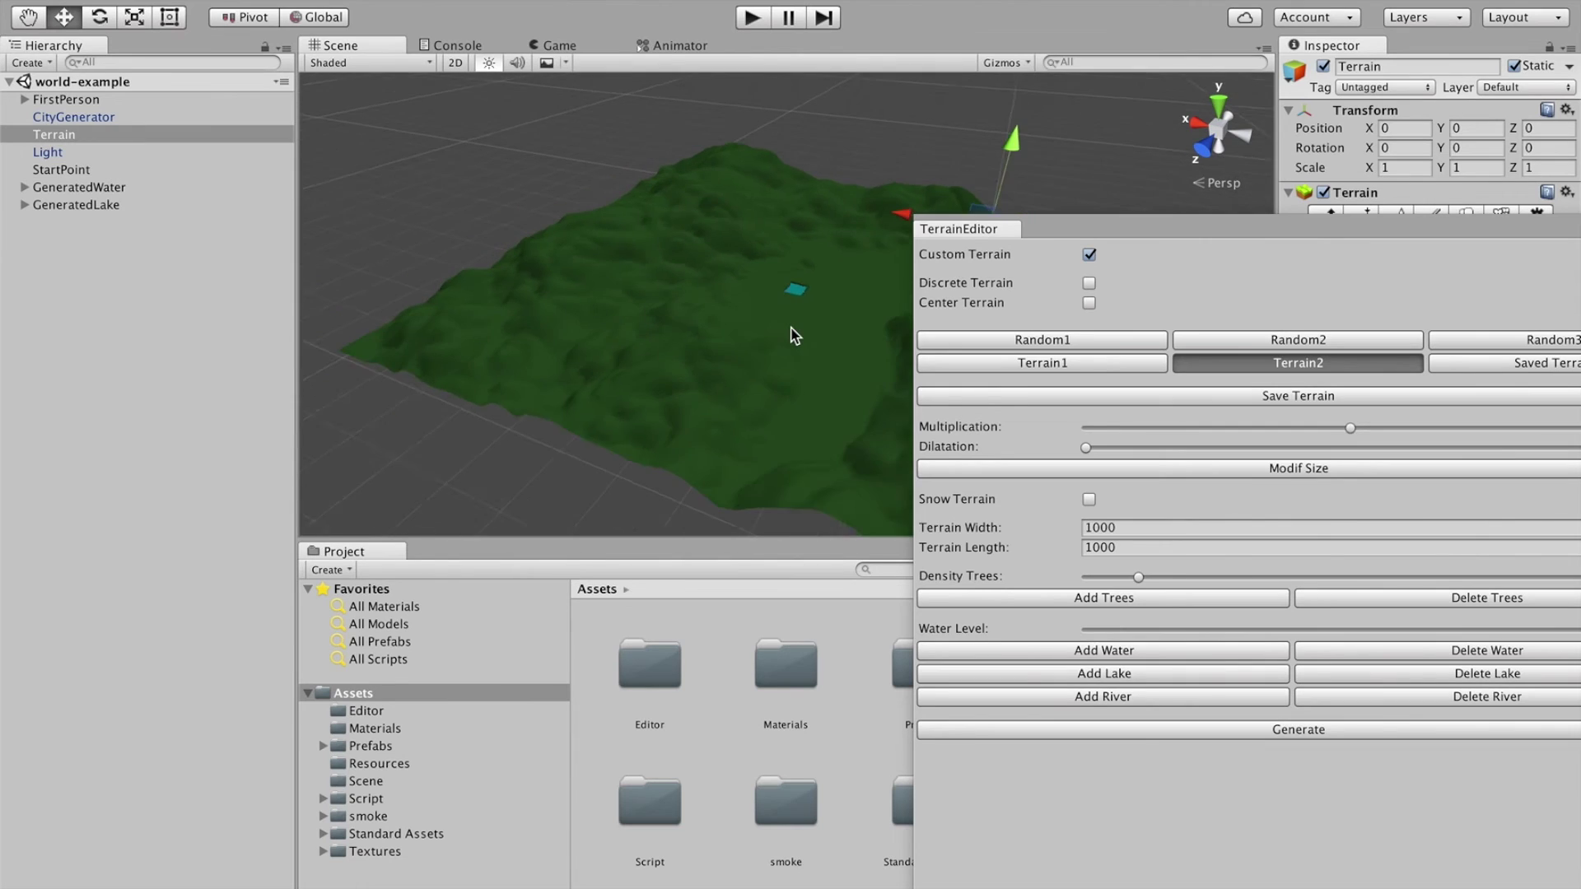
# Step: Add a river across the Terrain2 landscape with the lake
pyautogui.click(1061, 697)
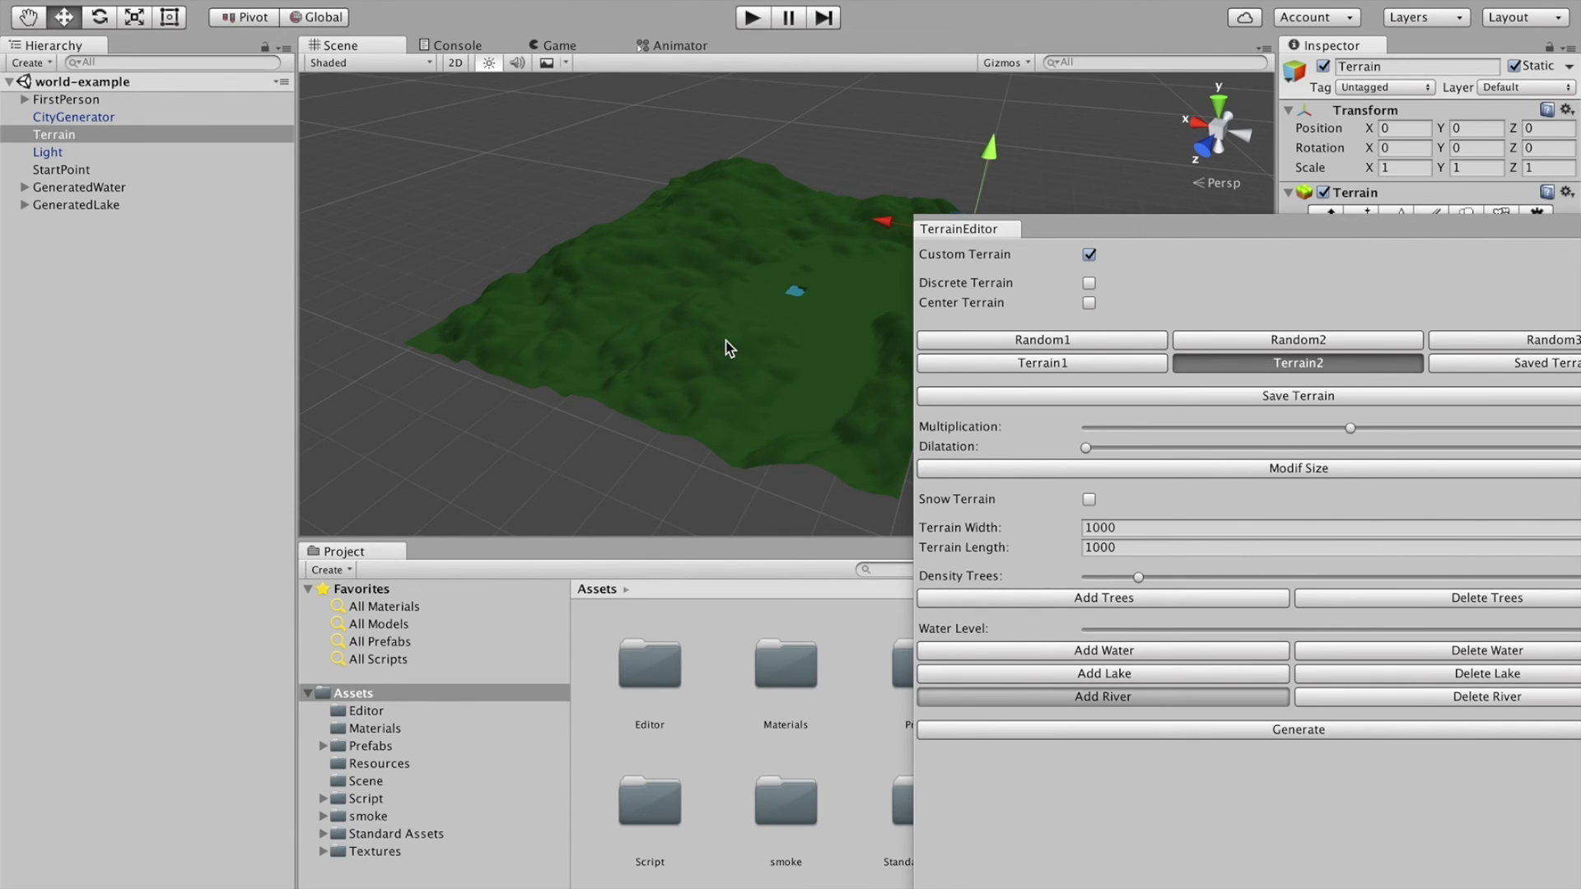
pyautogui.scroll(5, 737, 318)
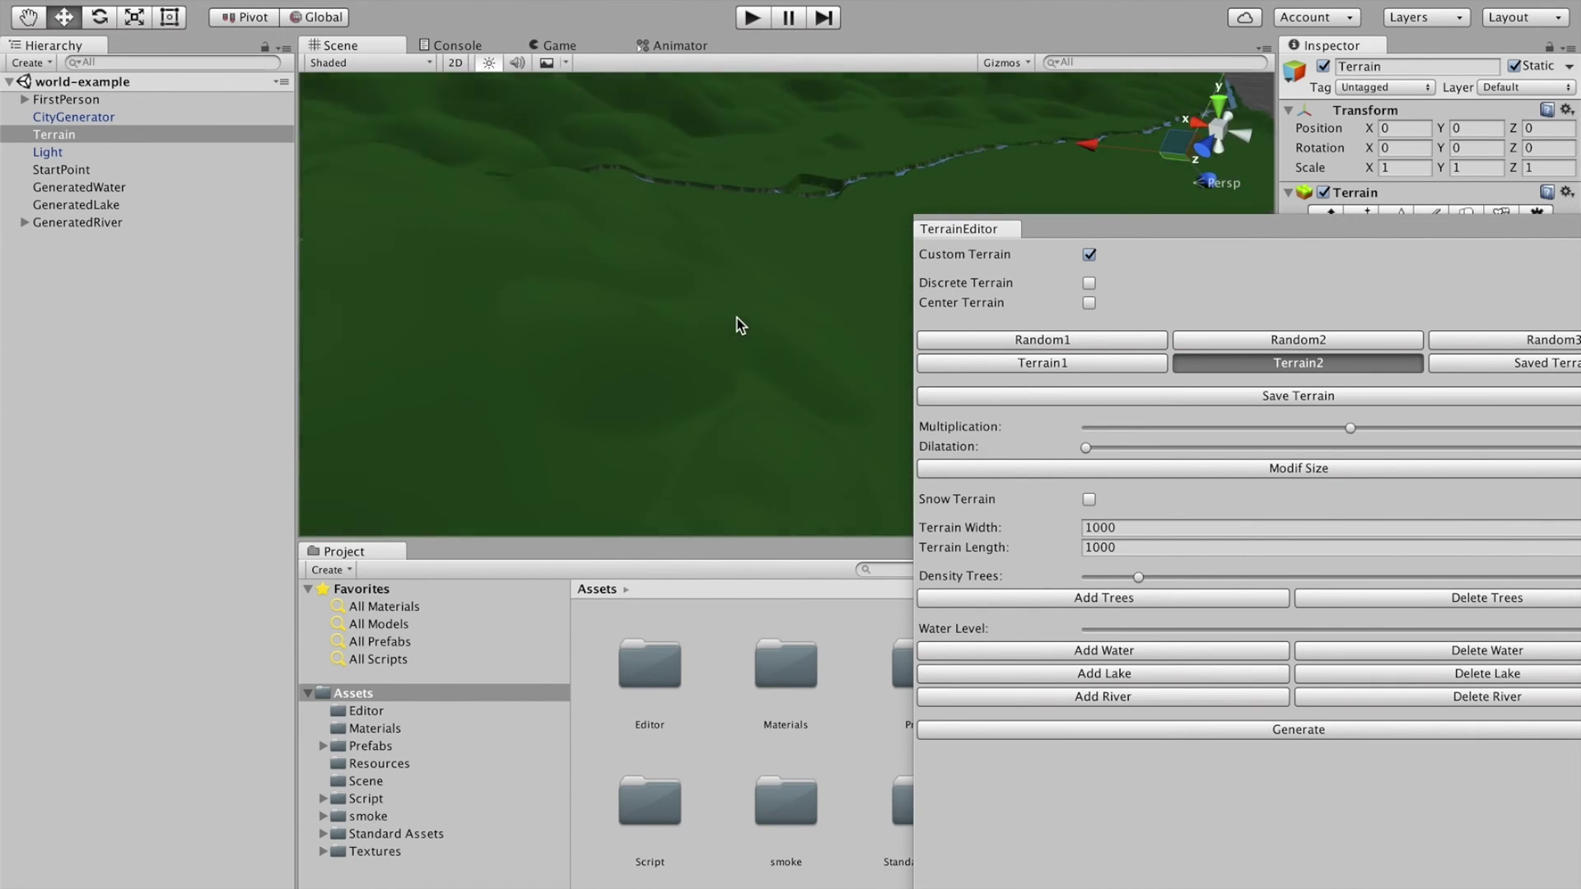
pyautogui.scroll(-5, 773, 201)
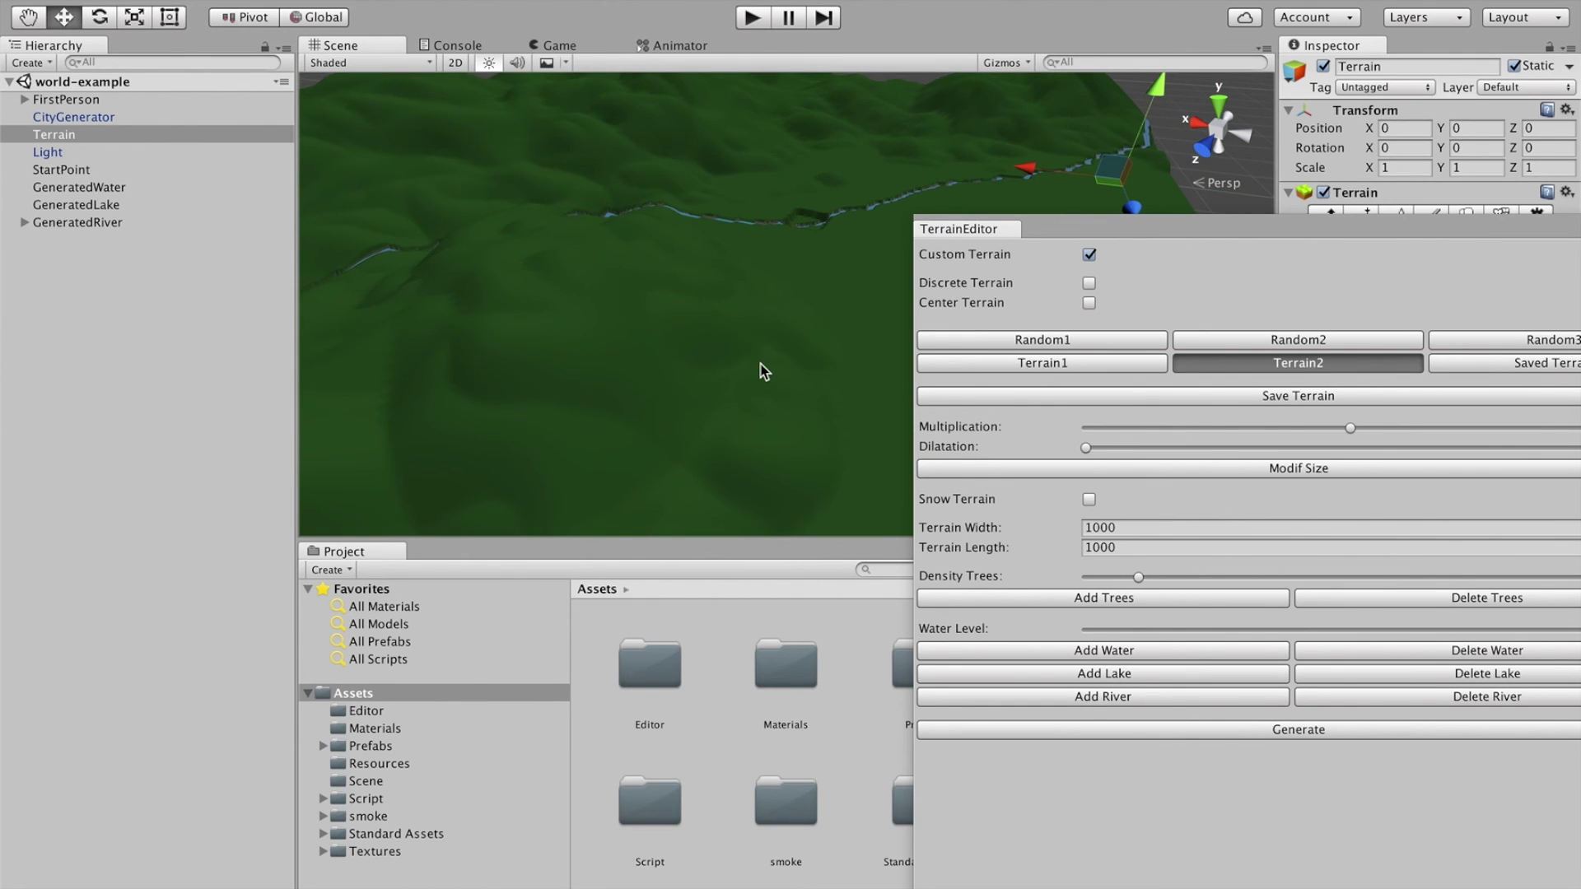
pyautogui.scroll(-6, 762, 371)
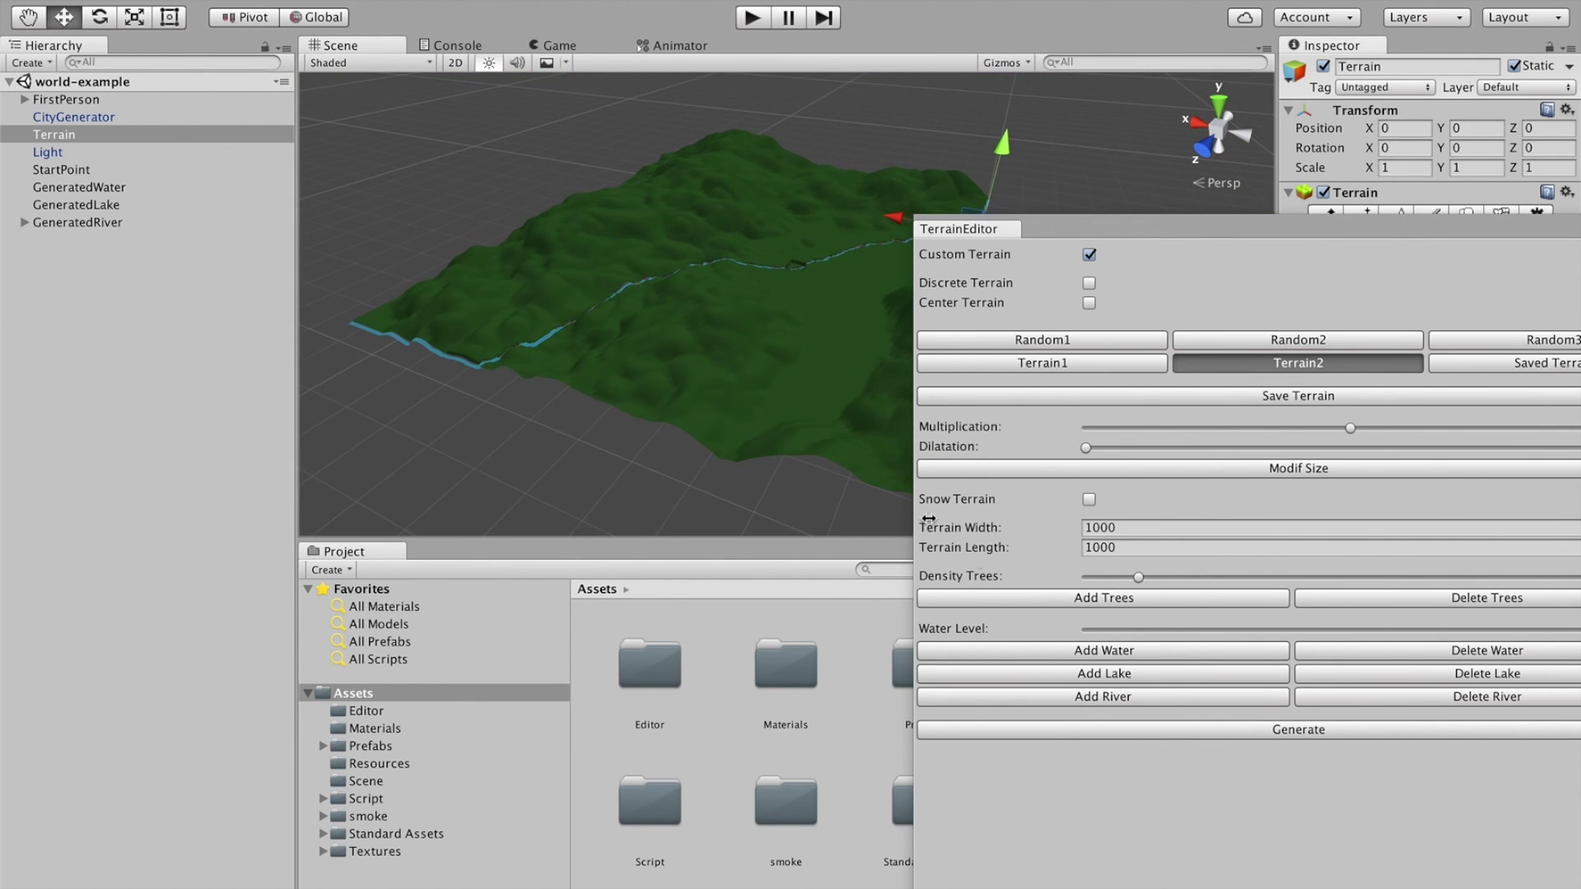